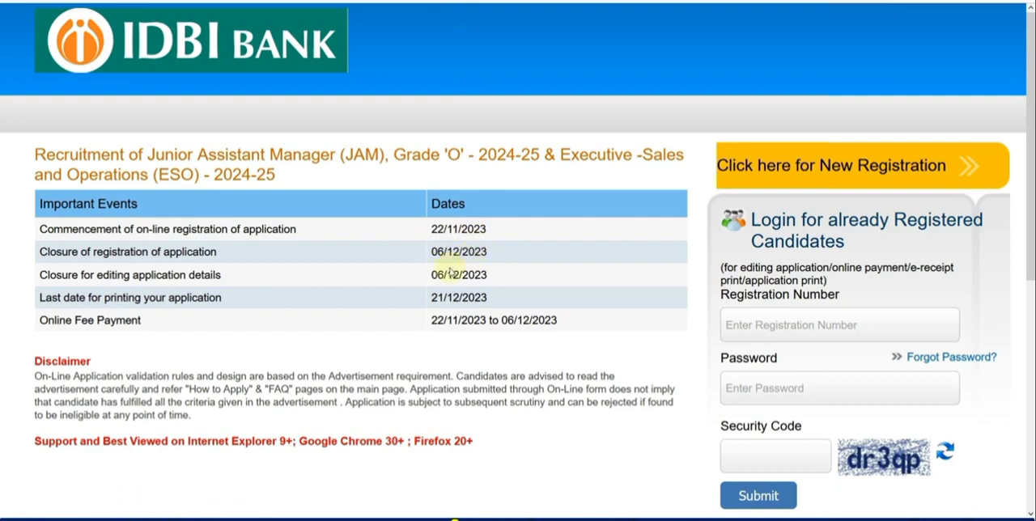
Start a new registration, then enter and confirm the candidate's first name.
click(842, 170)
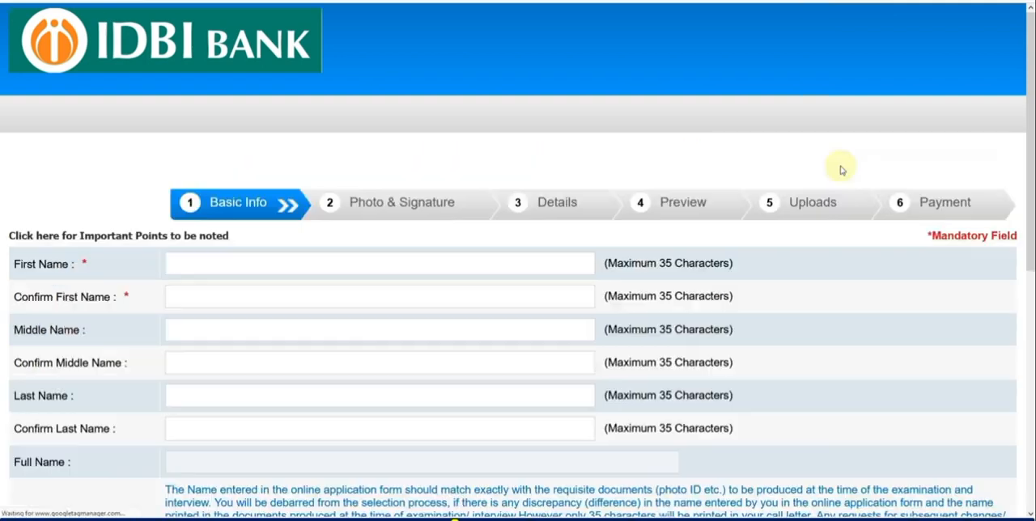
scroll(406, 185, down, 3)
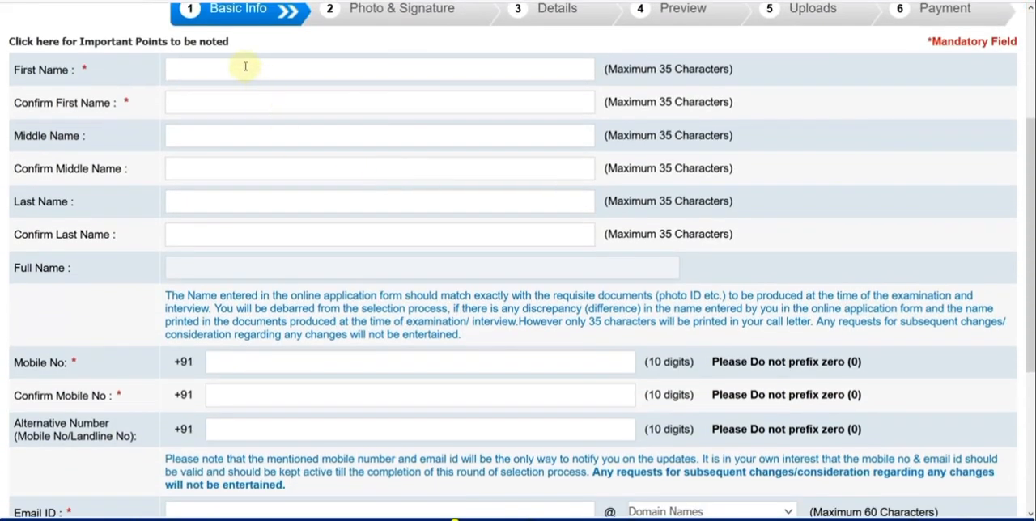
key(Tab)
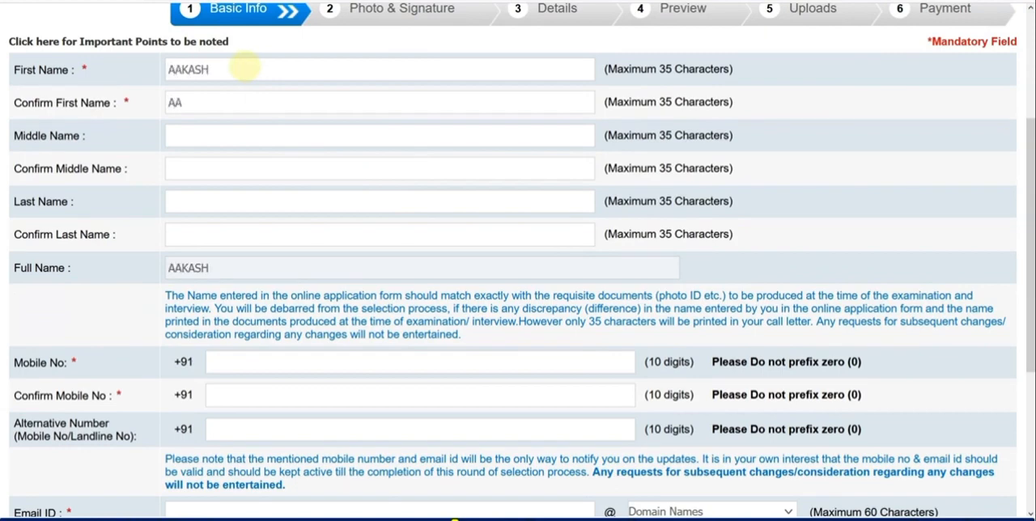
Enter and confirm the candidate's last name.
key(Tab)
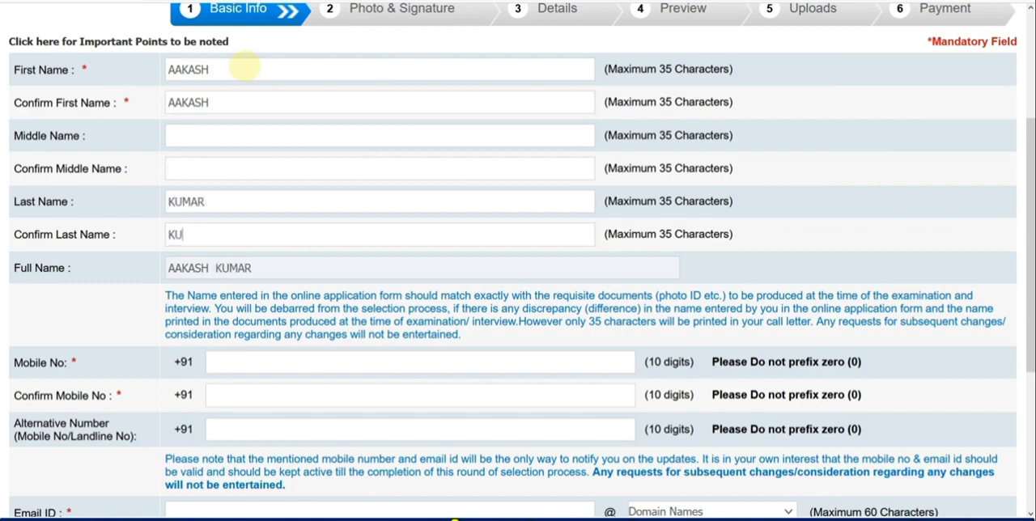
Choose gmail.com as the domain for the candidate's email ID and move to the email confirmation field.
scroll(444, 195, down, 3)
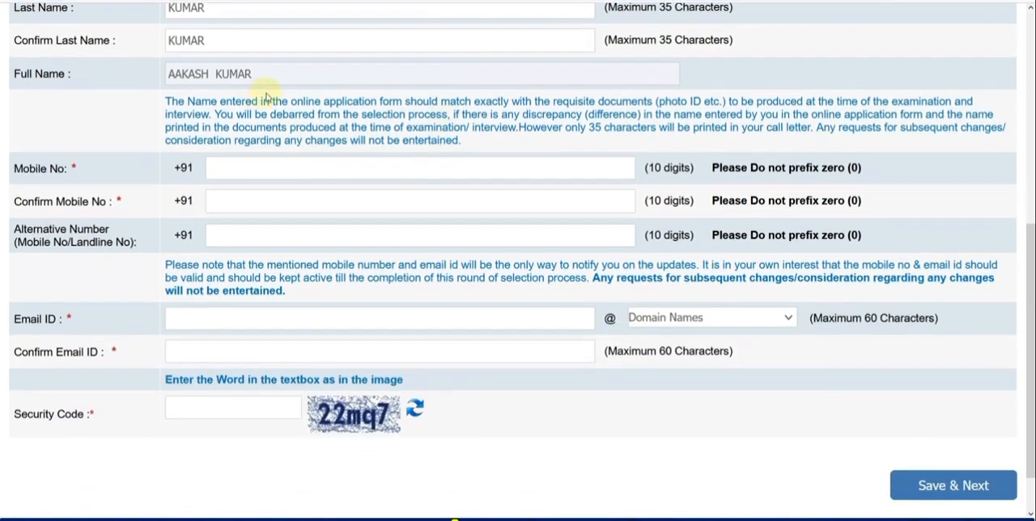
scroll(256, 84, down, 1)
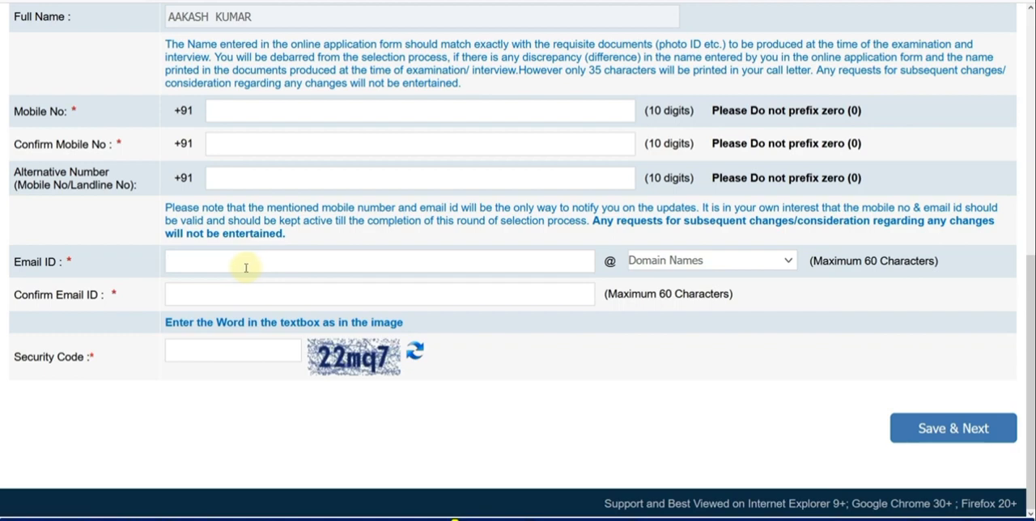
click(215, 267)
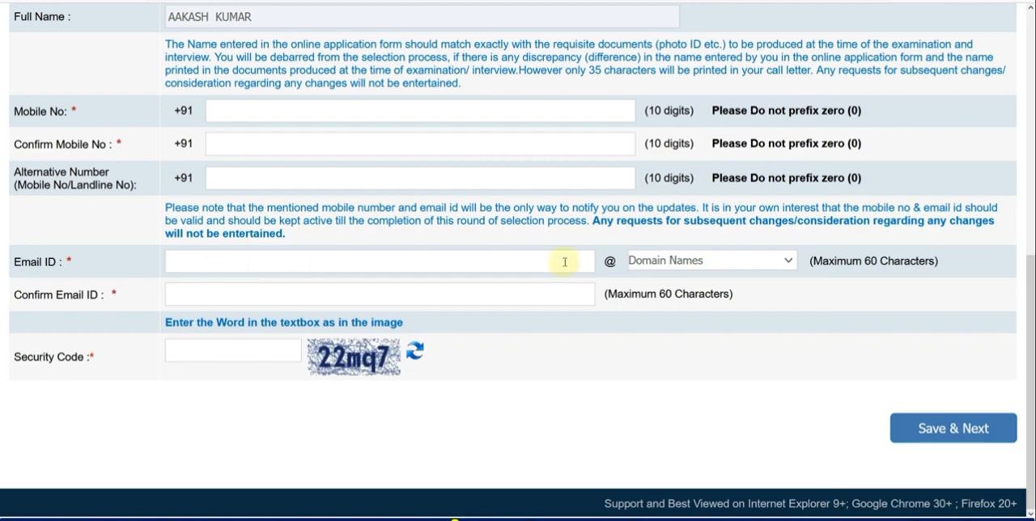
click(649, 265)
click(653, 327)
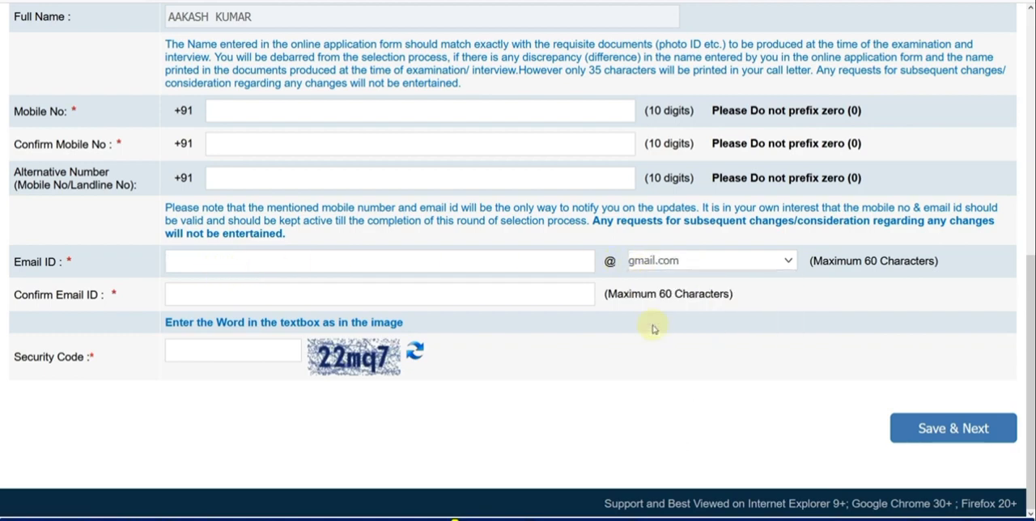
click(246, 293)
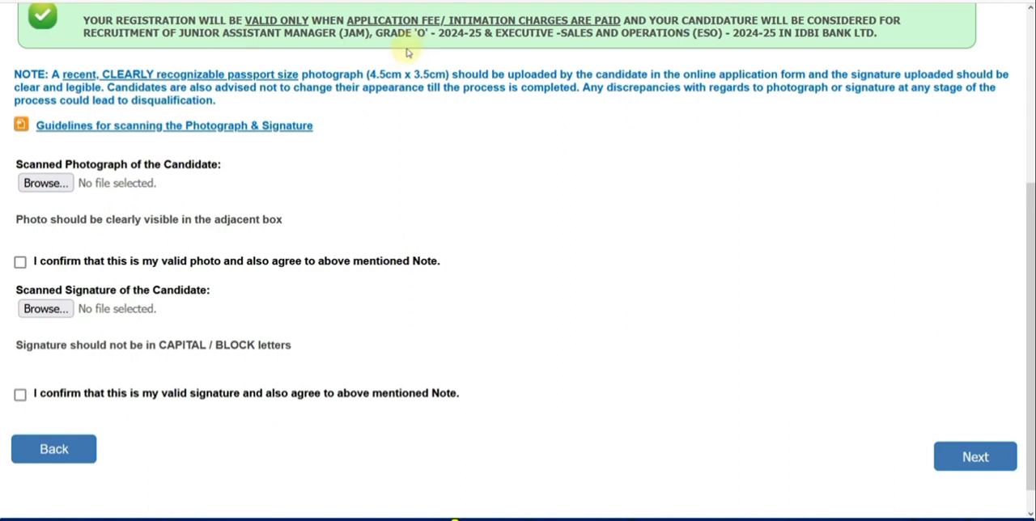
Read the guidelines for scanning the photograph and signature, checking the required dimensions and file sizes, then return to the form.
click(234, 127)
scroll(434, 189, down, 2)
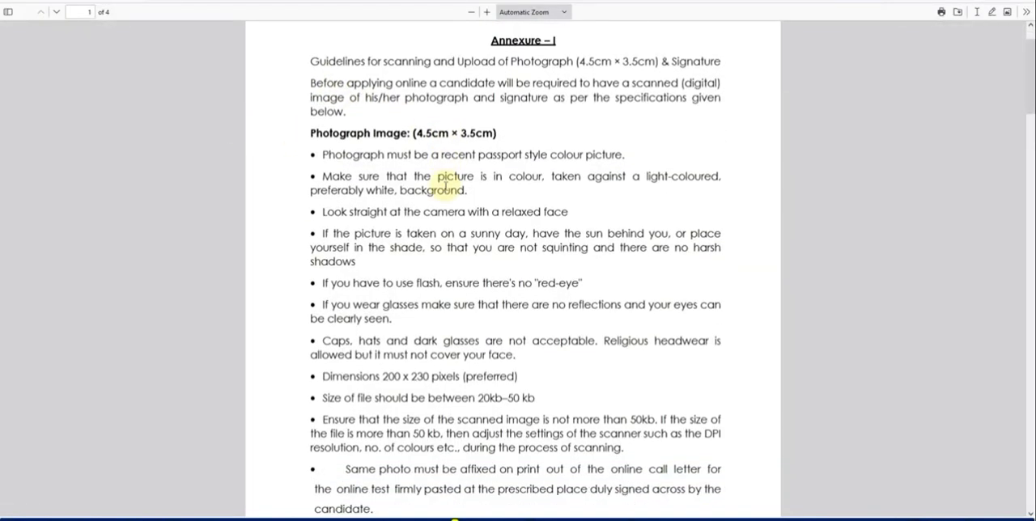
scroll(442, 273, down, 2)
scroll(479, 276, down, 2)
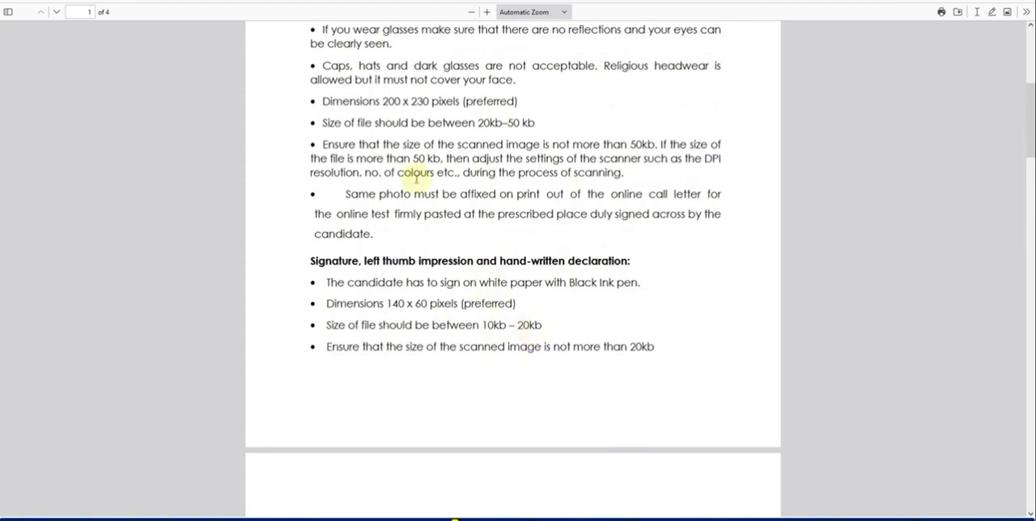
click(220, 1)
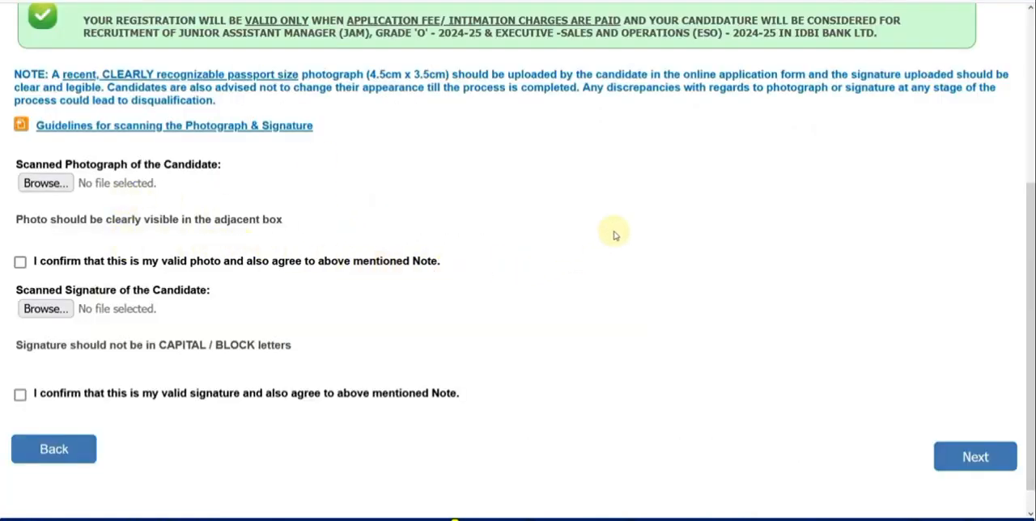
Confirm that the uploaded photo and signature are valid and proceed to the application details.
scroll(709, 119, down, 3)
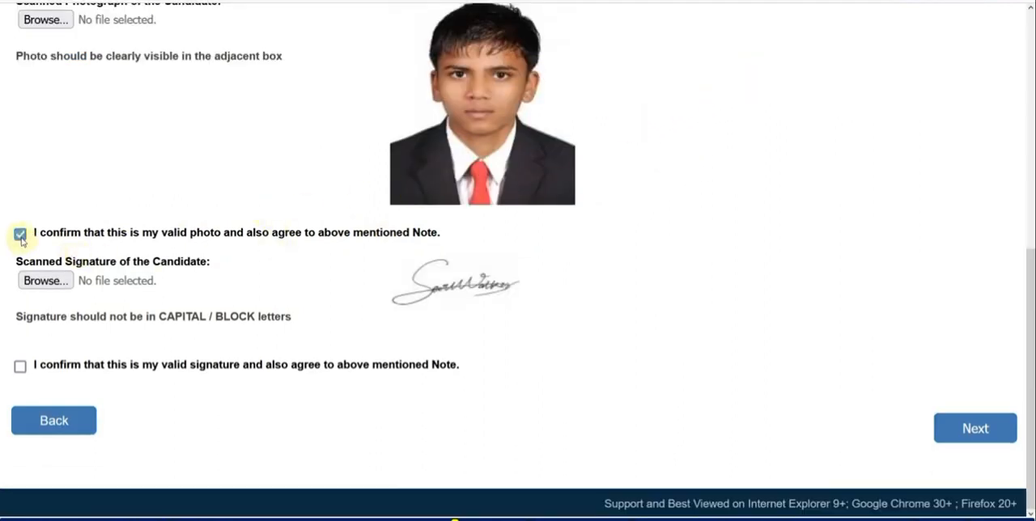
click(20, 366)
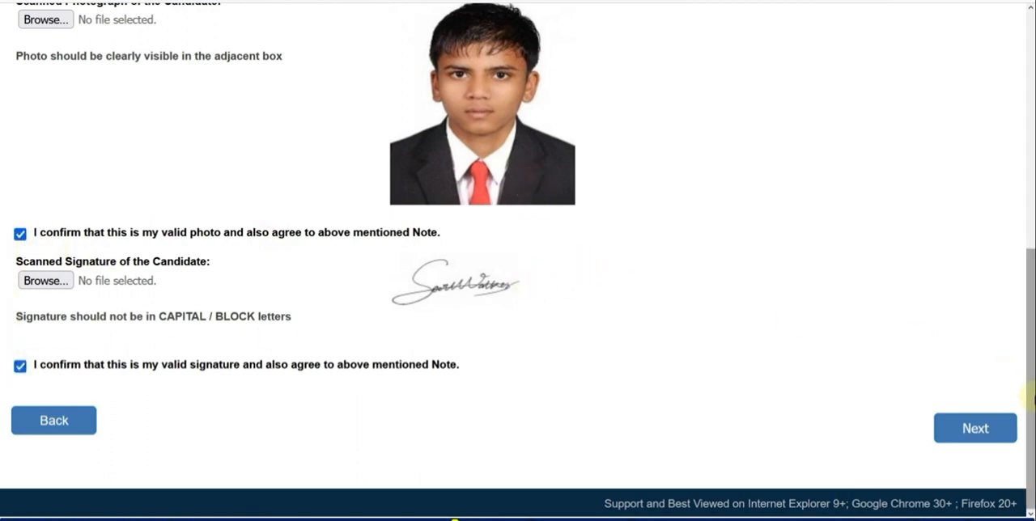
click(978, 430)
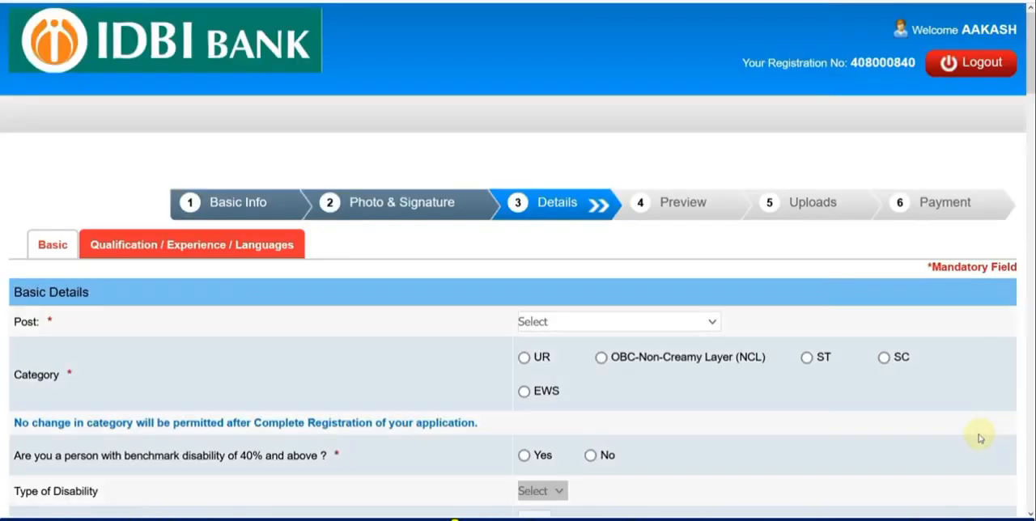
Select Junior Assistant Manager (JAM) as the post and UR as the category, accepting the category notice.
scroll(481, 325, down, 3)
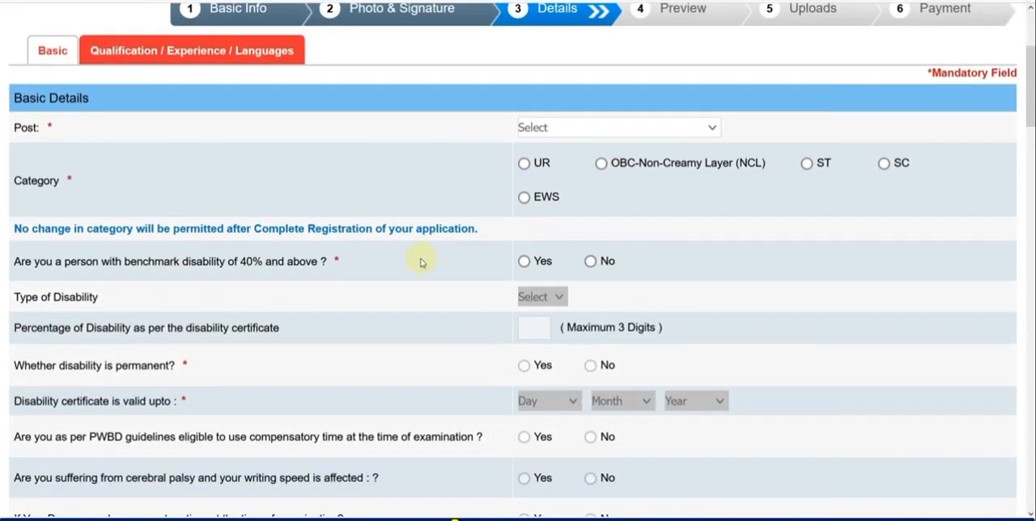
click(563, 133)
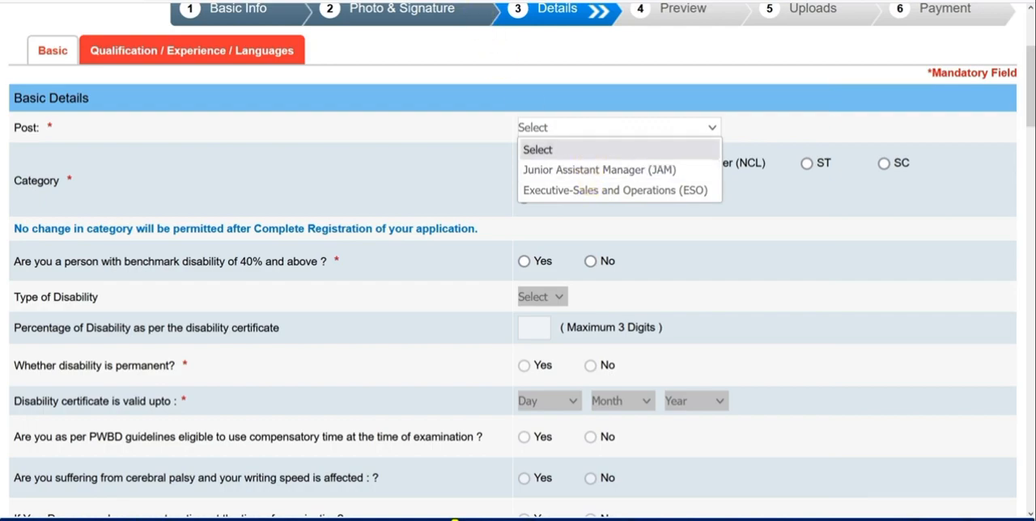
click(550, 150)
click(556, 131)
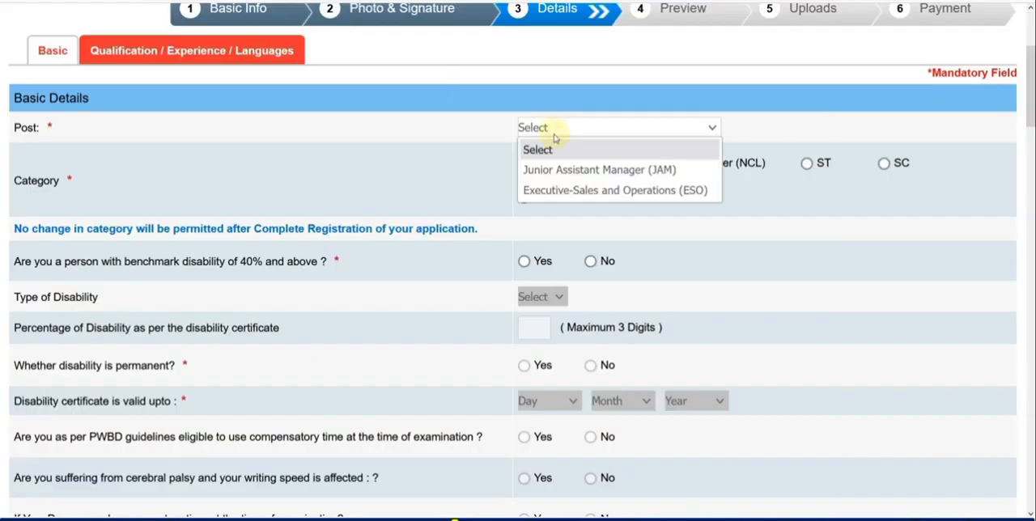
click(559, 167)
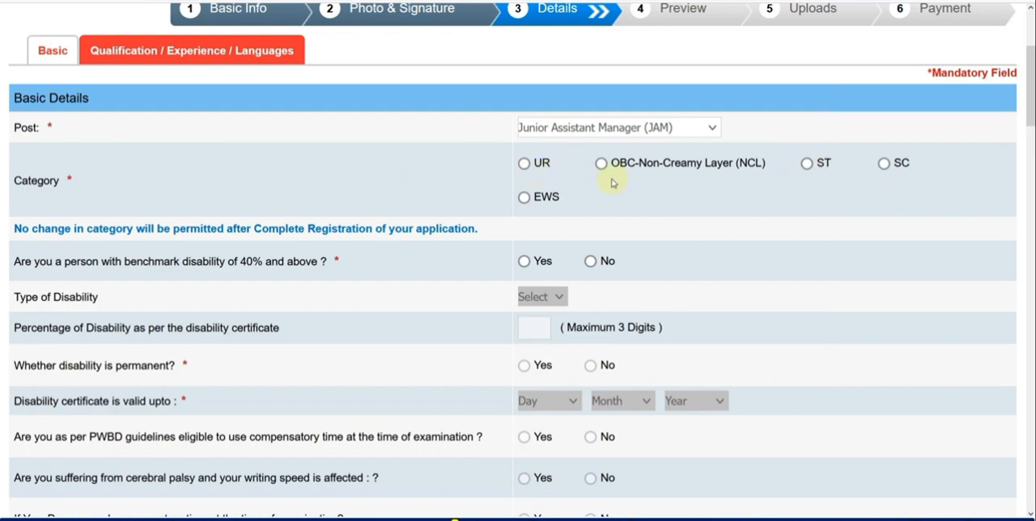
click(524, 164)
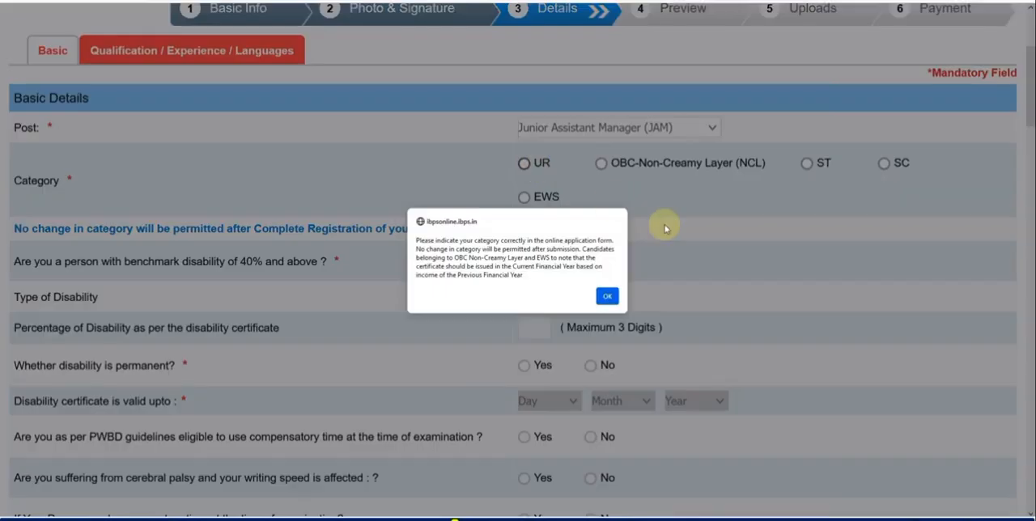
click(607, 293)
Try answering Yes to the 40% benchmark disability question and marking the disability as permanent.
scroll(599, 214, down, 1)
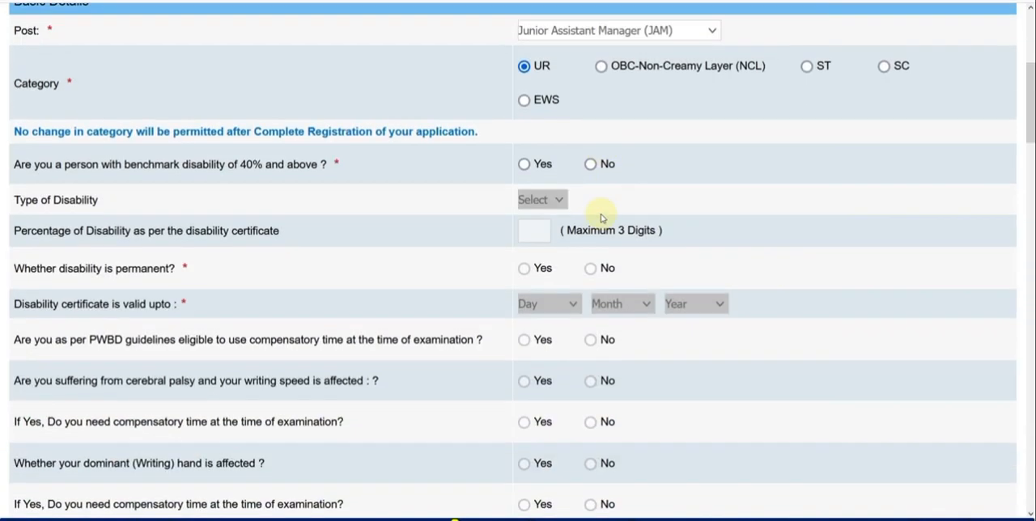
click(524, 165)
scroll(682, 201, down, 1)
scroll(682, 201, down, 1)
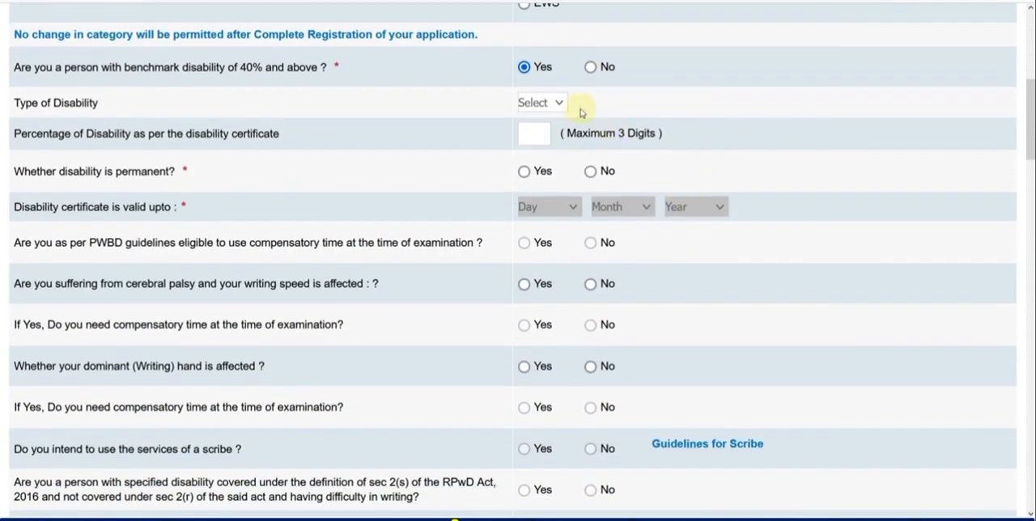
click(551, 103)
click(473, 129)
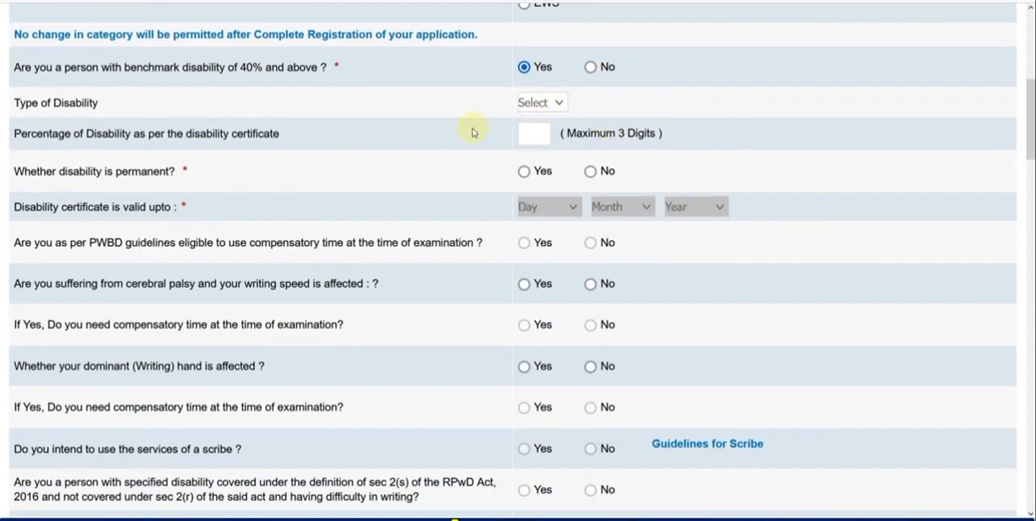
click(524, 171)
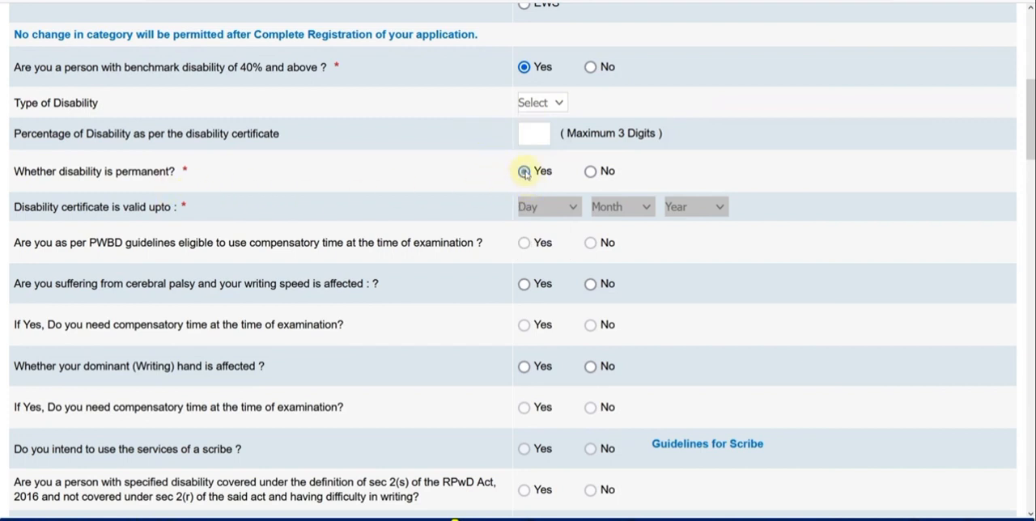
click(590, 172)
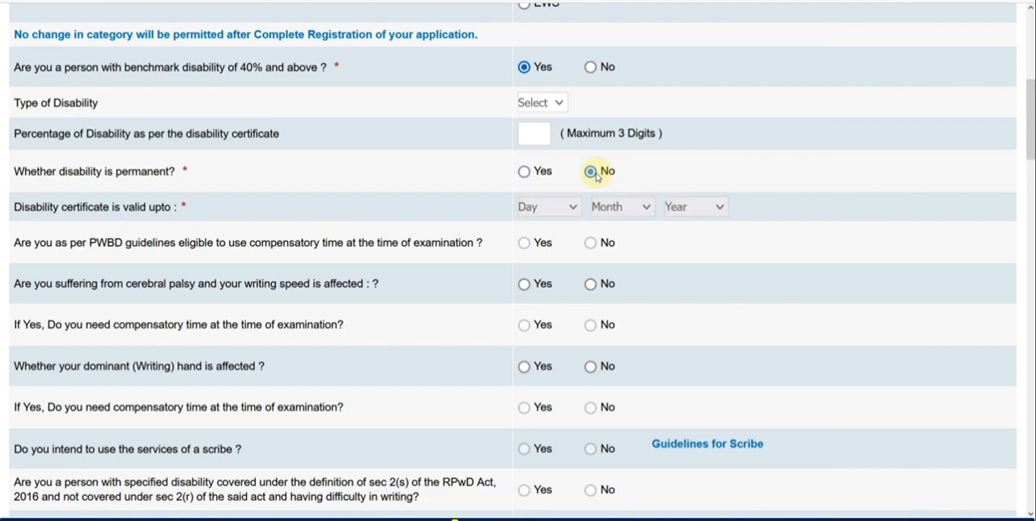
click(524, 172)
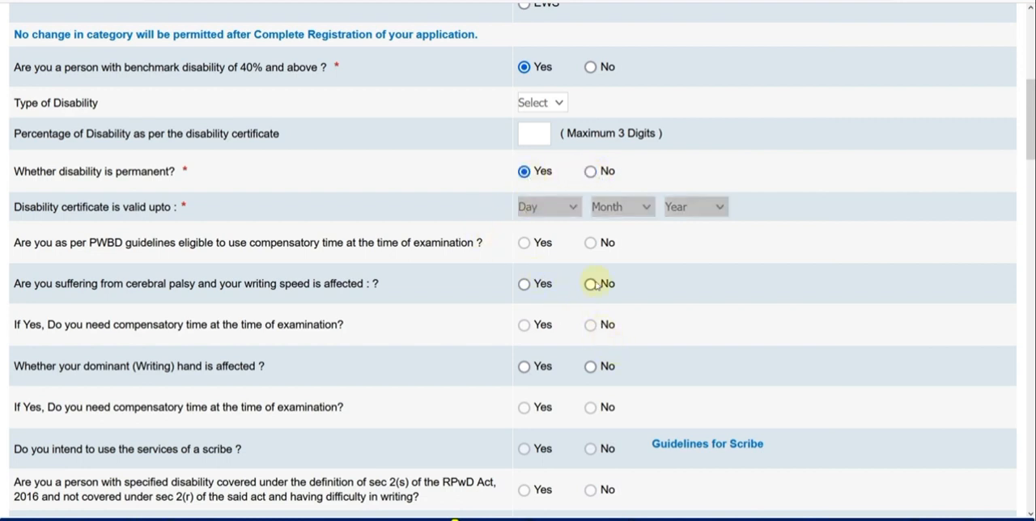
scroll(599, 283, down, 1)
Answer No to the 40% benchmark disability question and to the specified disability question about difficulty in writing.
scroll(597, 285, up, 1)
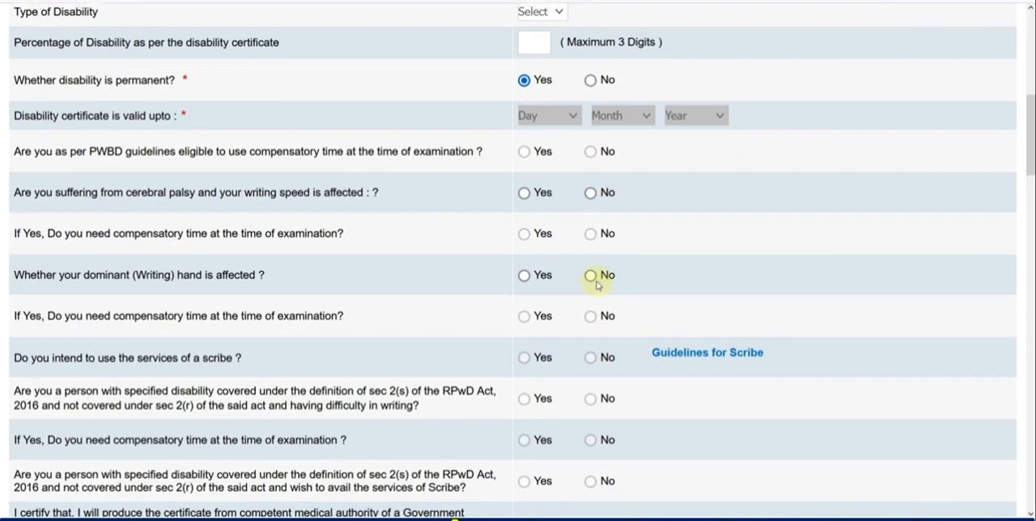
click(591, 68)
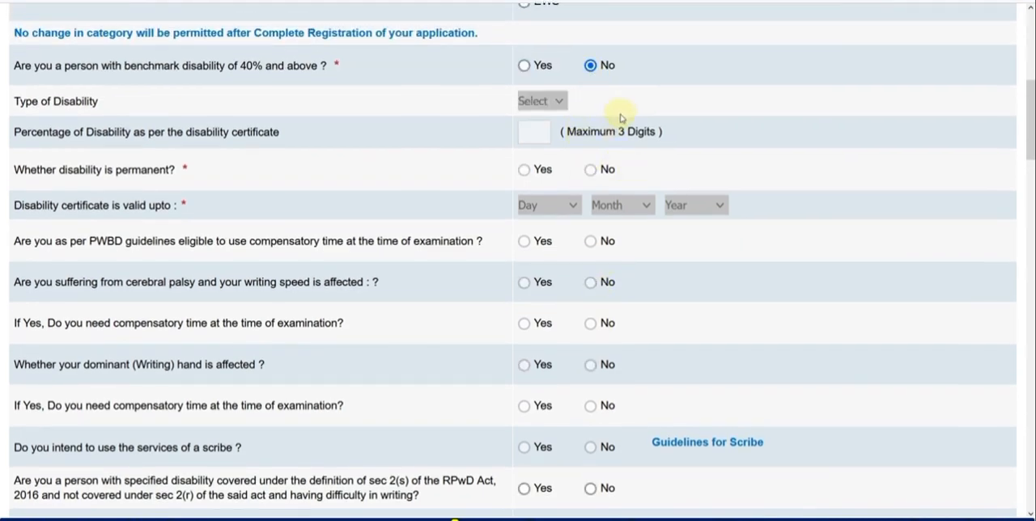
scroll(620, 192, down, 2)
scroll(620, 191, down, 1)
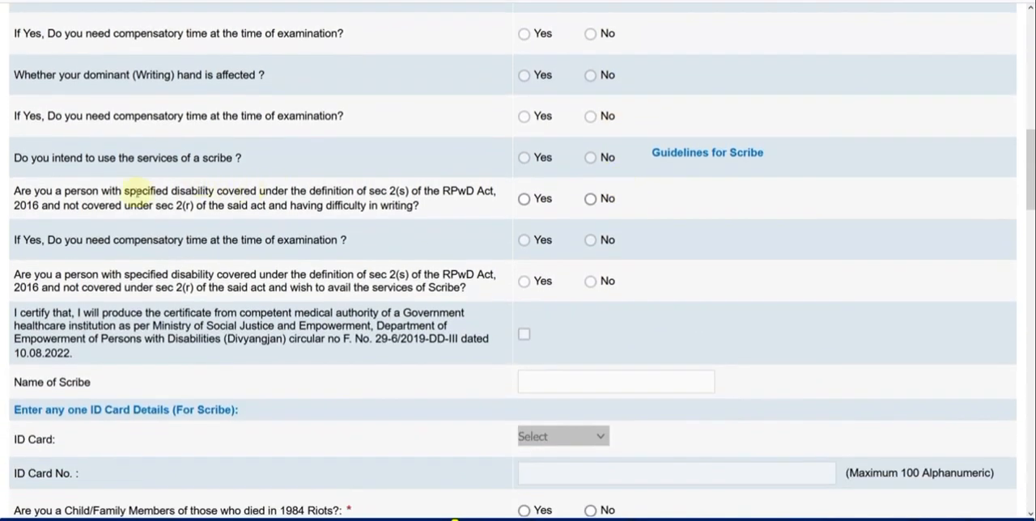
click(590, 198)
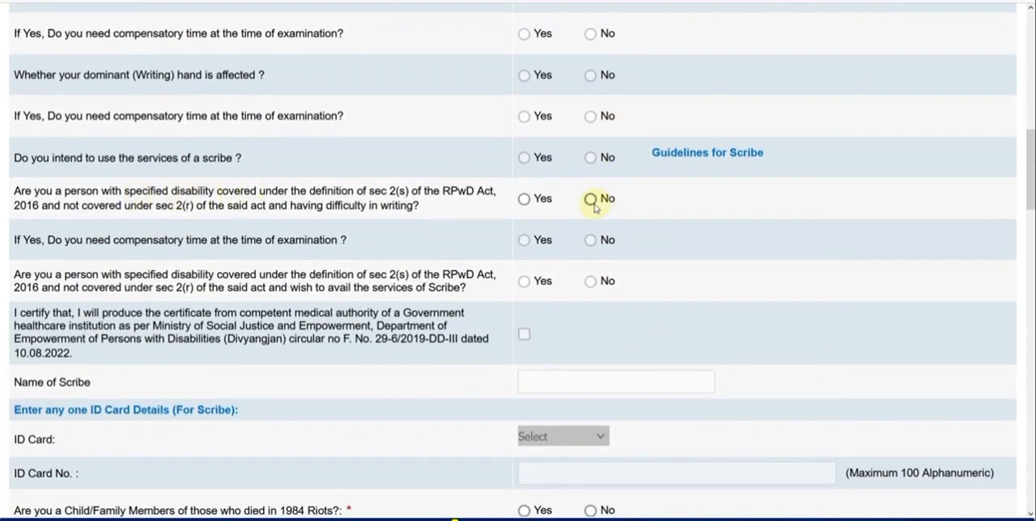
Answer No to the 1984 Riots family member question and set the religion to Hindu.
scroll(643, 220, down, 1)
scroll(645, 223, down, 2)
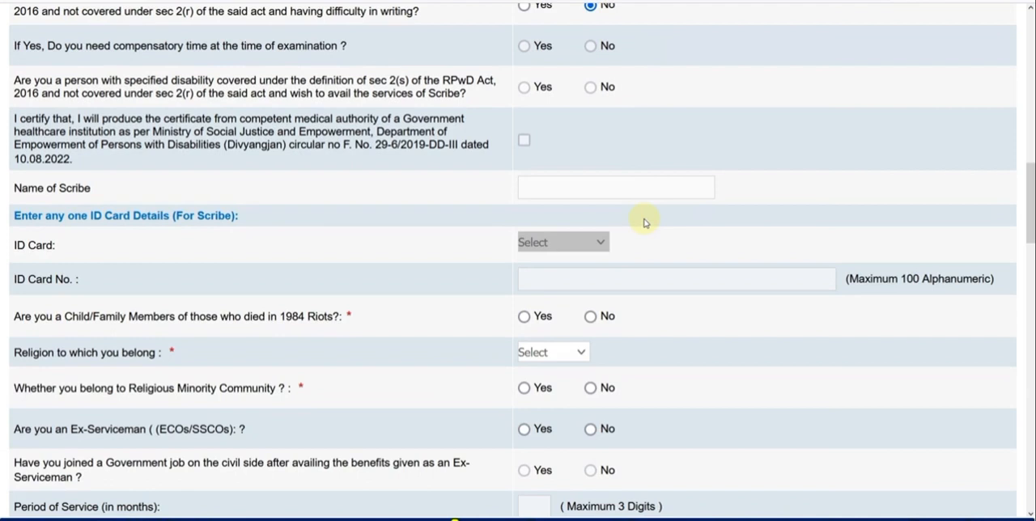
scroll(645, 223, down, 1)
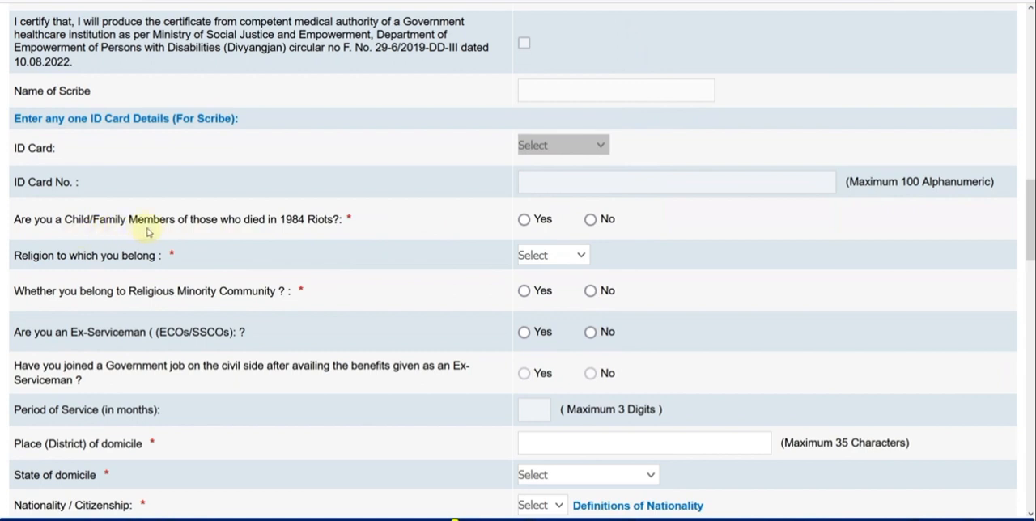
click(592, 220)
scroll(669, 235, down, 1)
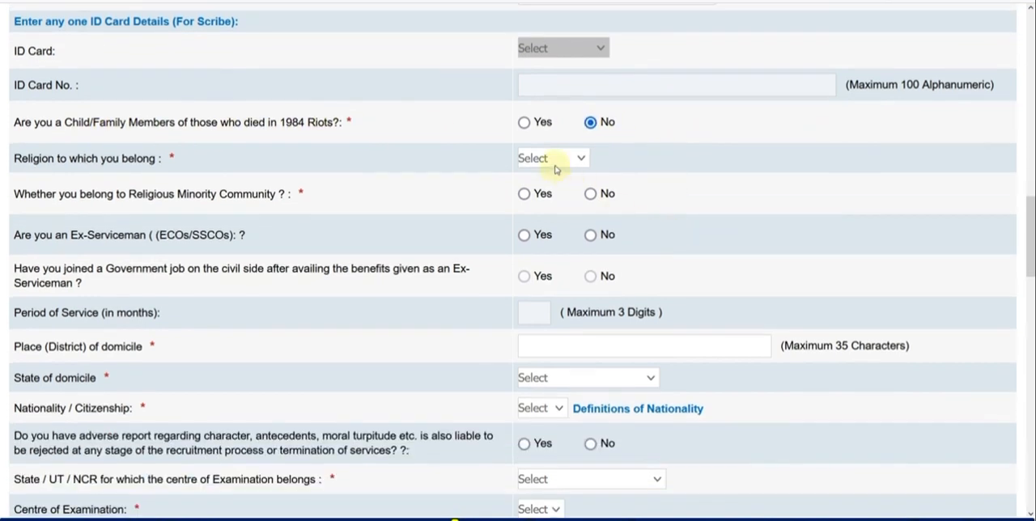
click(553, 158)
click(559, 240)
Answer No to belonging to a religious minority community and No to being an Ex-Serviceman.
scroll(628, 203, down, 1)
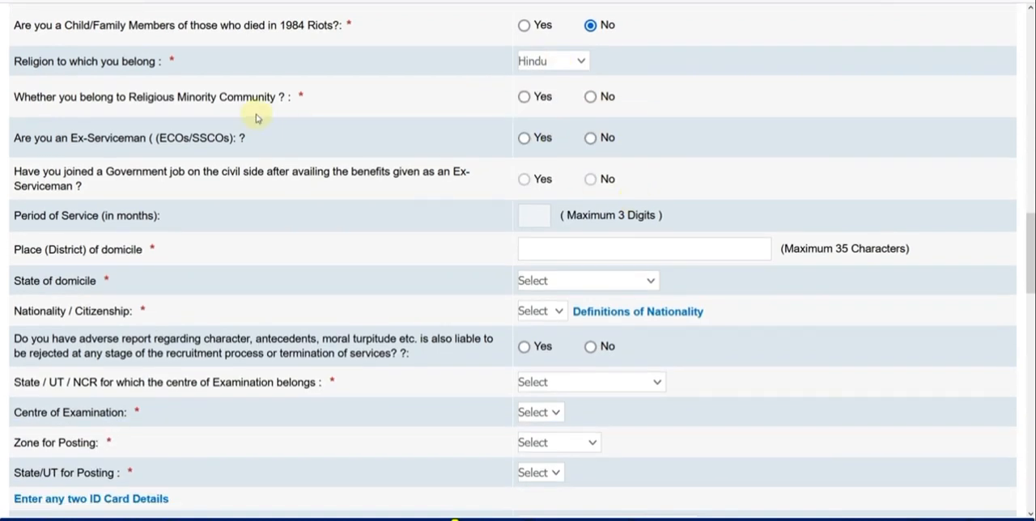
click(590, 97)
click(592, 137)
Enter ALWAR as the district of domicile and select RAJASTHAN as the state of domicile.
scroll(623, 146, down, 2)
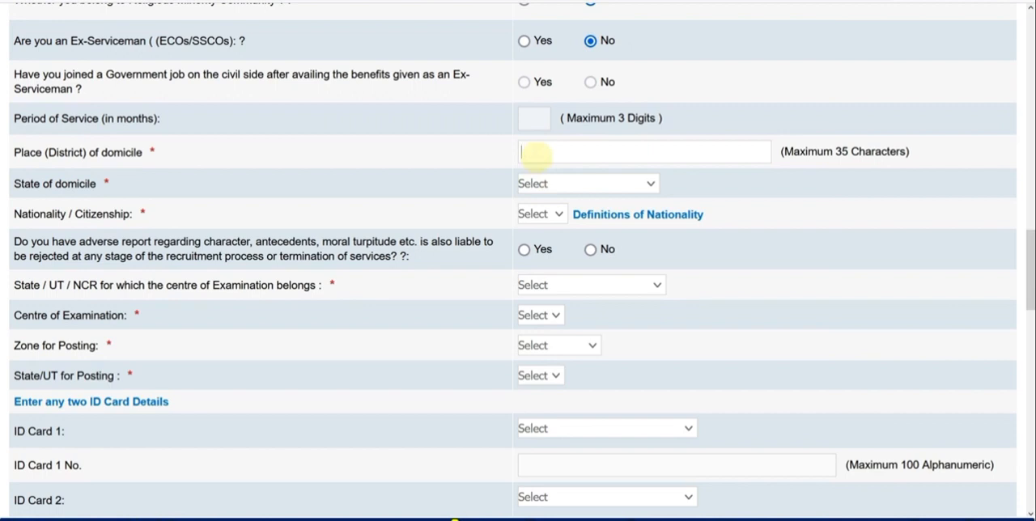
text(LWAR)
click(532, 186)
scroll(562, 342, down, 5)
click(571, 362)
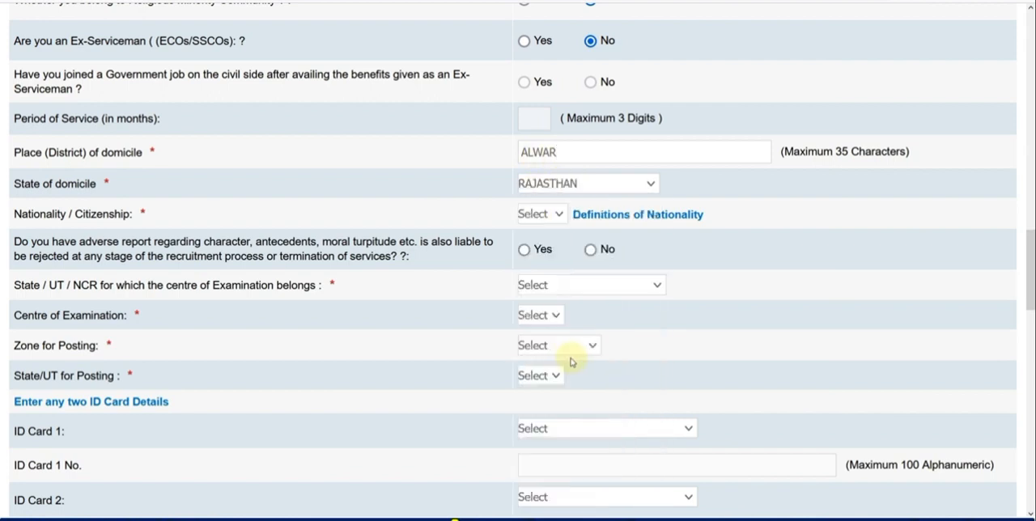
Set the nationality to Indian and answer No to the adverse character report question.
click(553, 216)
click(547, 253)
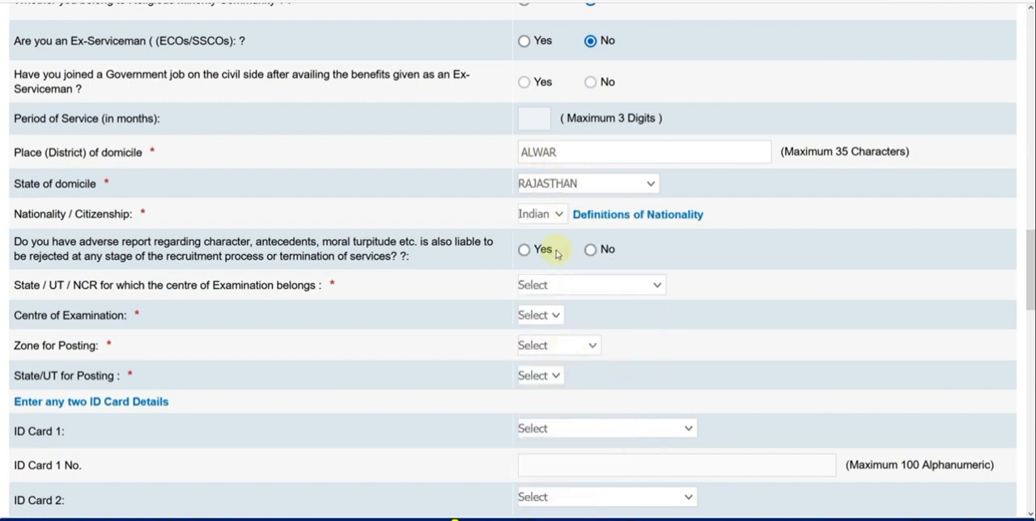
scroll(450, 240, down, 3)
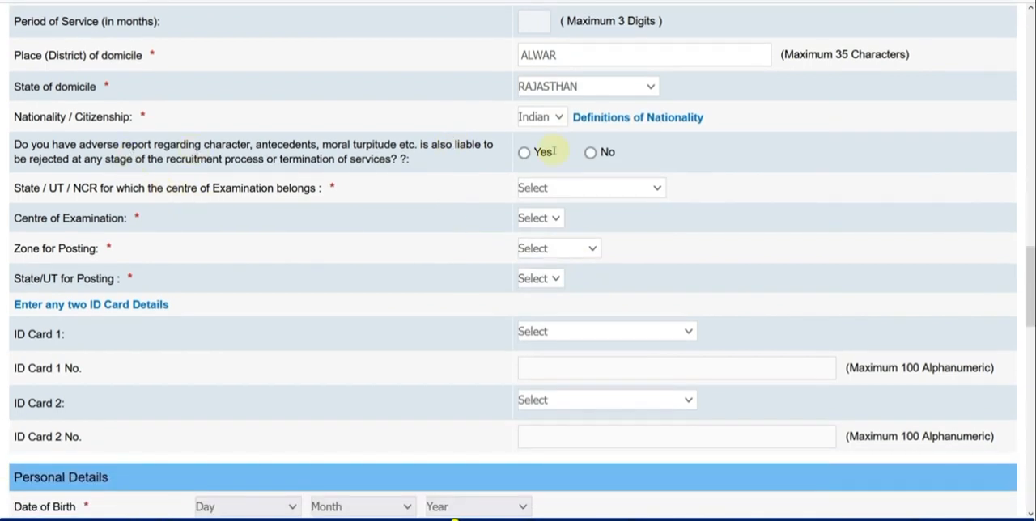
click(590, 152)
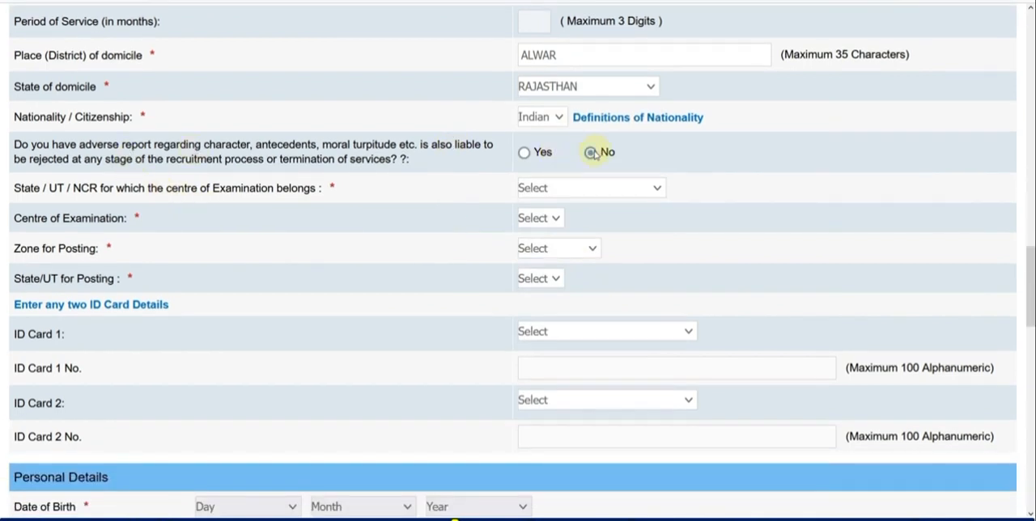
Set the examination centre's state to Rajasthan and the Centre of Examination to Alwar.
click(558, 188)
scroll(580, 360, down, 5)
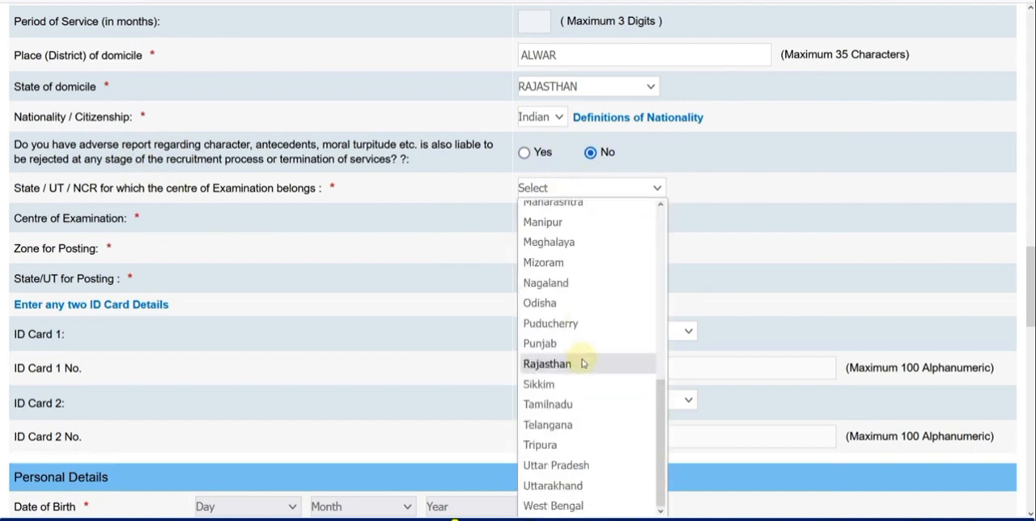
click(581, 363)
click(557, 225)
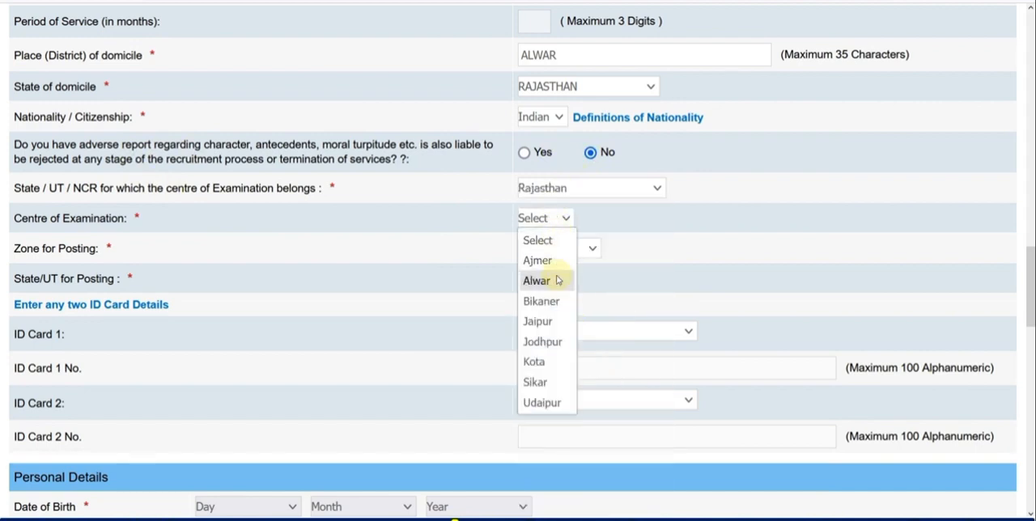
click(557, 280)
Set the Zone for Posting to Delhi and the State/UT for Posting to Rajasthan.
scroll(568, 272, down, 1)
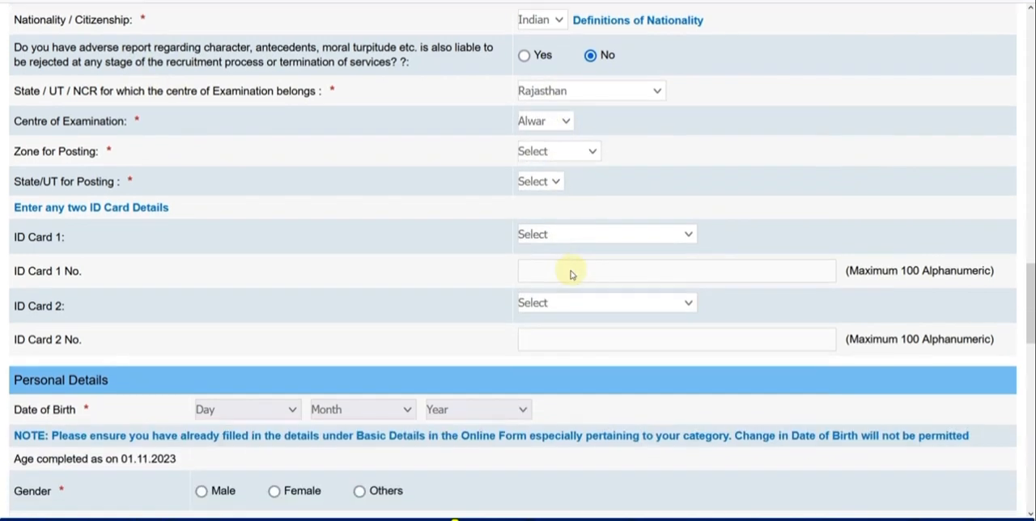
click(534, 152)
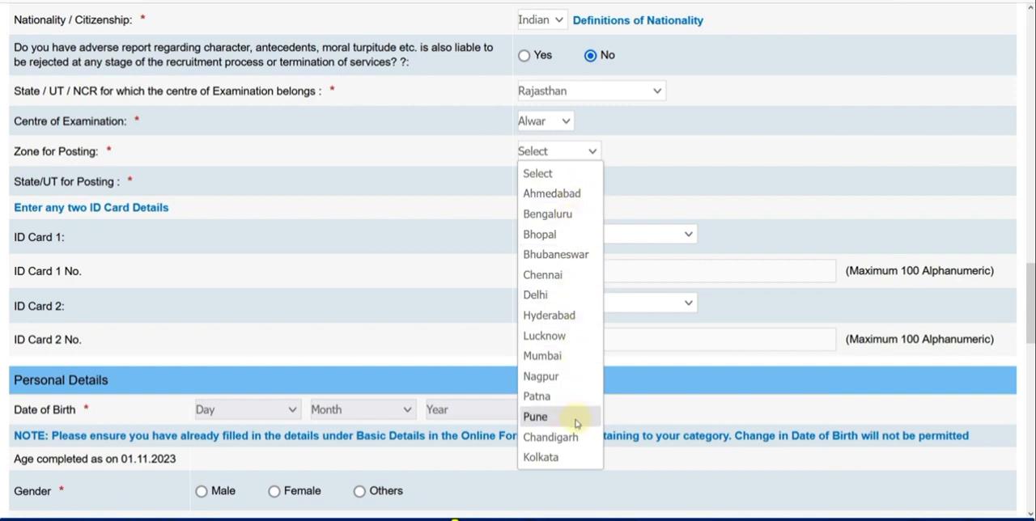
click(556, 299)
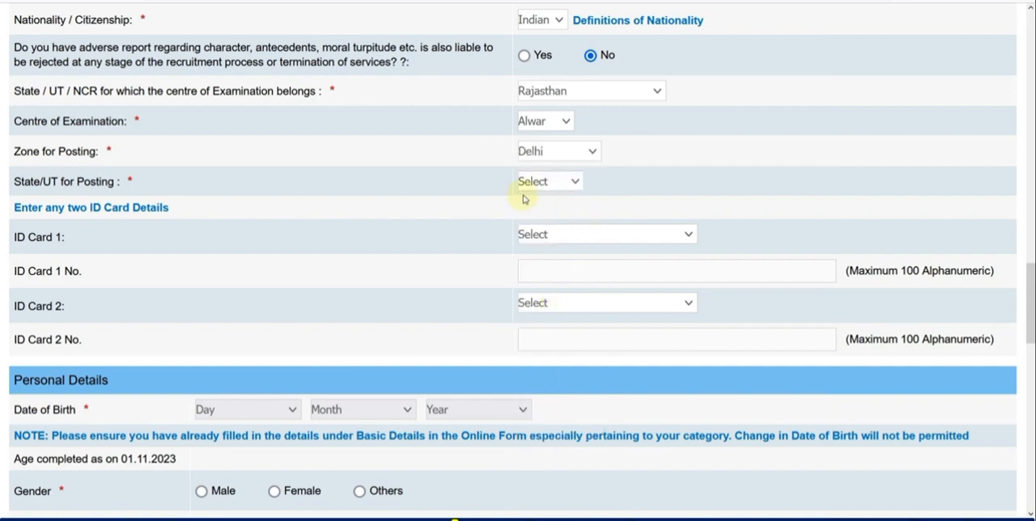
click(545, 185)
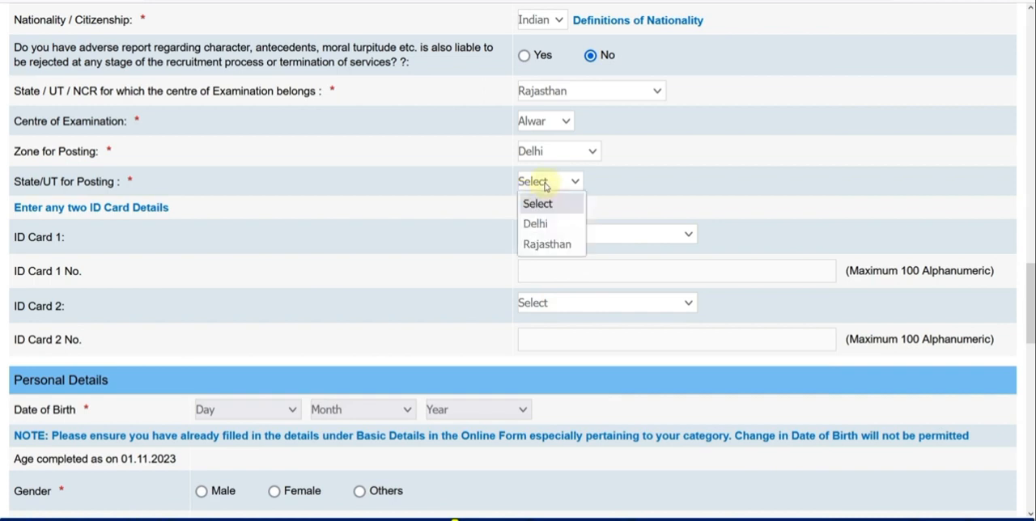
click(552, 243)
Choose Aadhar as ID Card 1 and PAN Card as ID Card 2.
scroll(407, 219, down, 1)
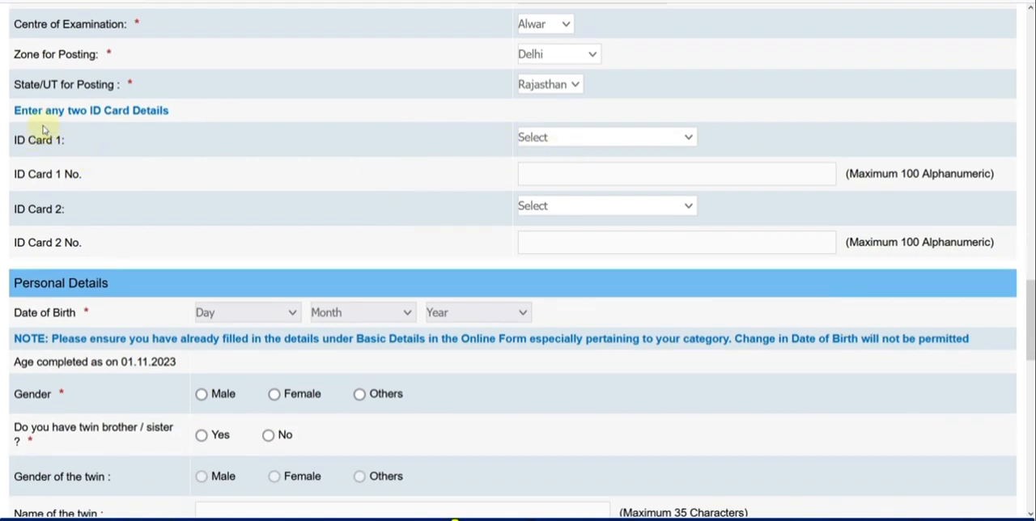
click(554, 141)
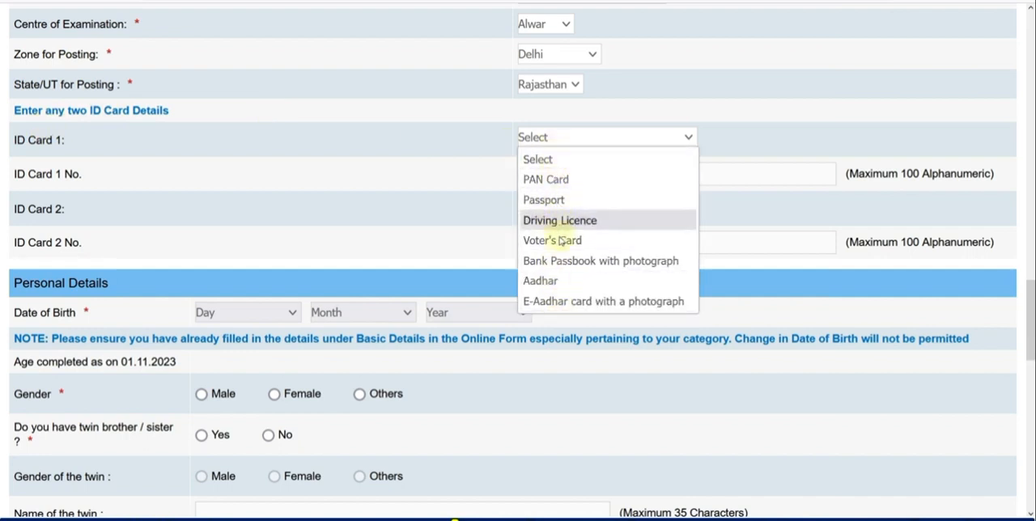
click(559, 280)
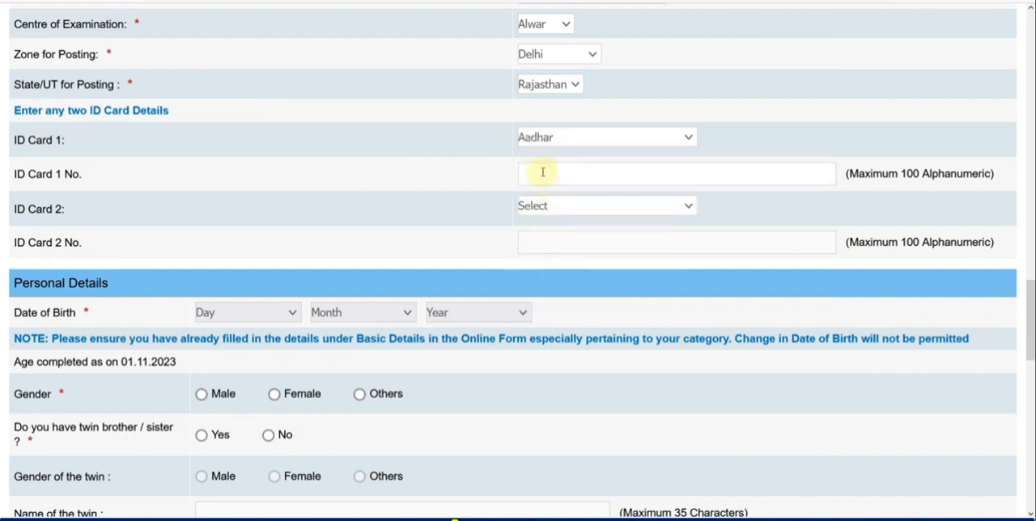
click(562, 205)
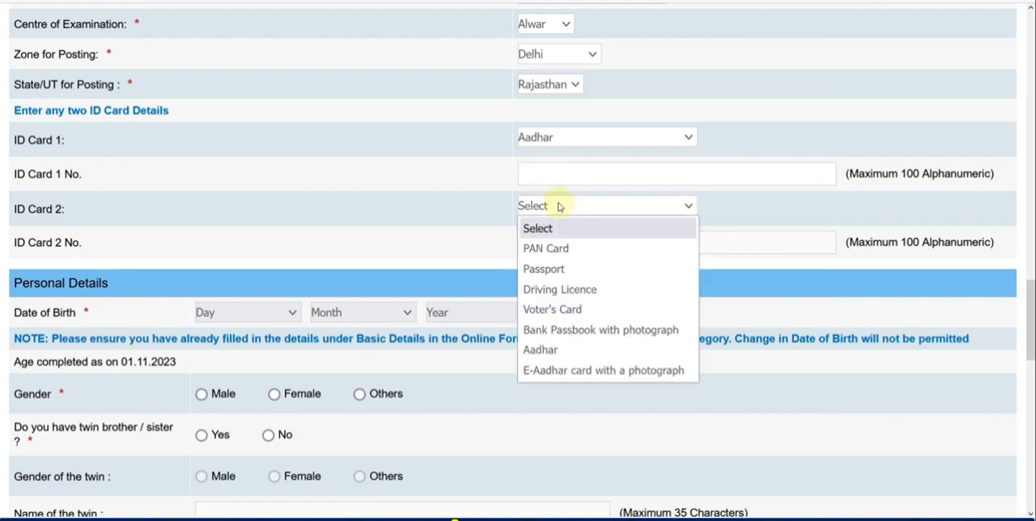
click(548, 249)
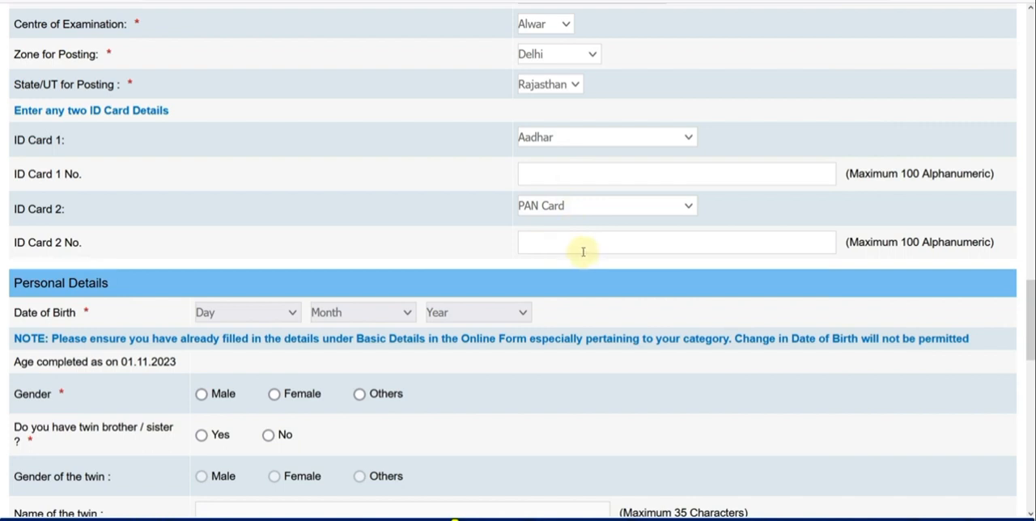
Select the day, month and year of the applicant's date of birth in the Personal Details.
scroll(583, 251, down, 2)
click(235, 119)
click(243, 299)
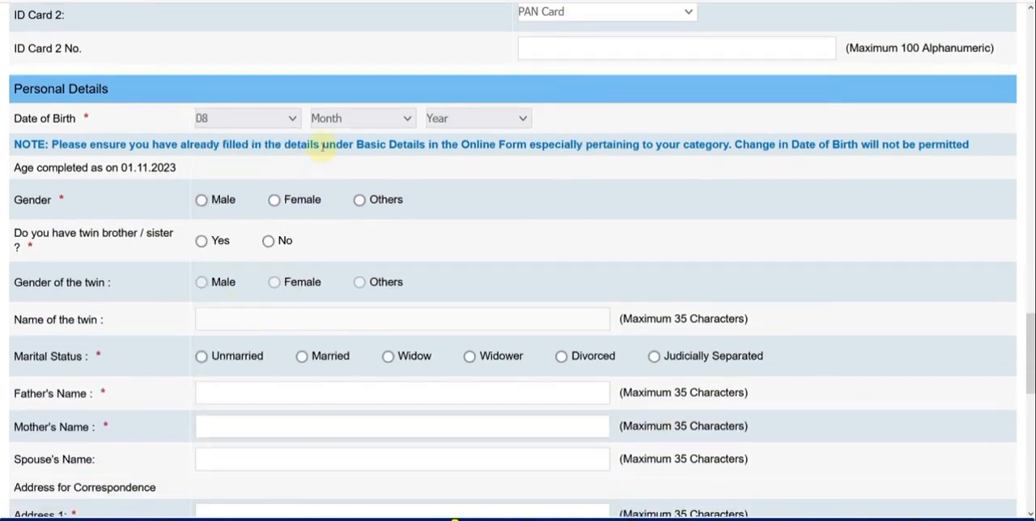
click(328, 121)
click(352, 264)
click(445, 119)
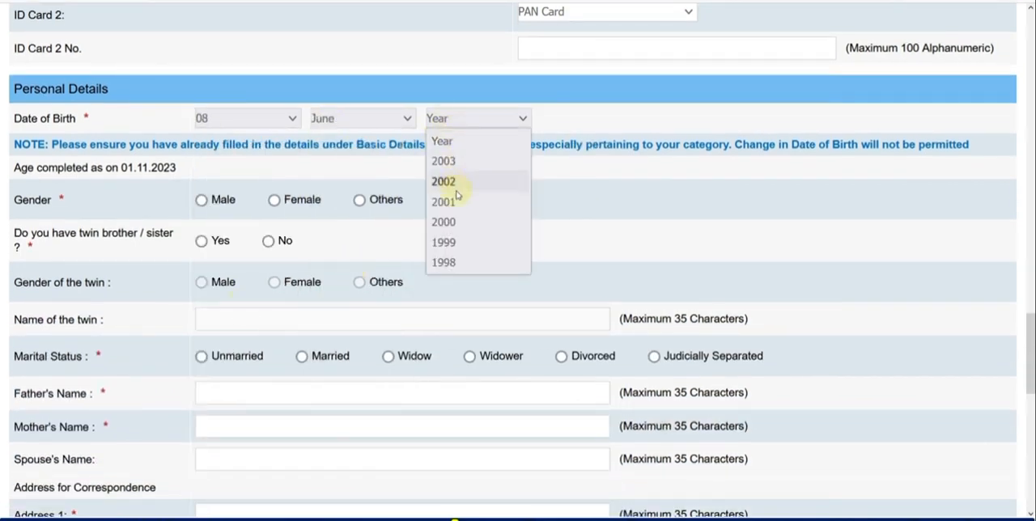
click(458, 262)
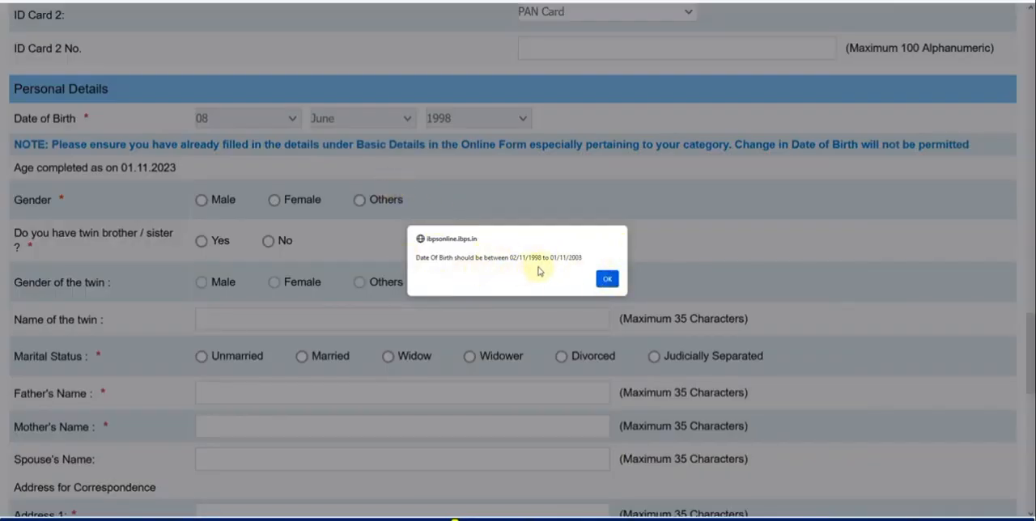
click(607, 278)
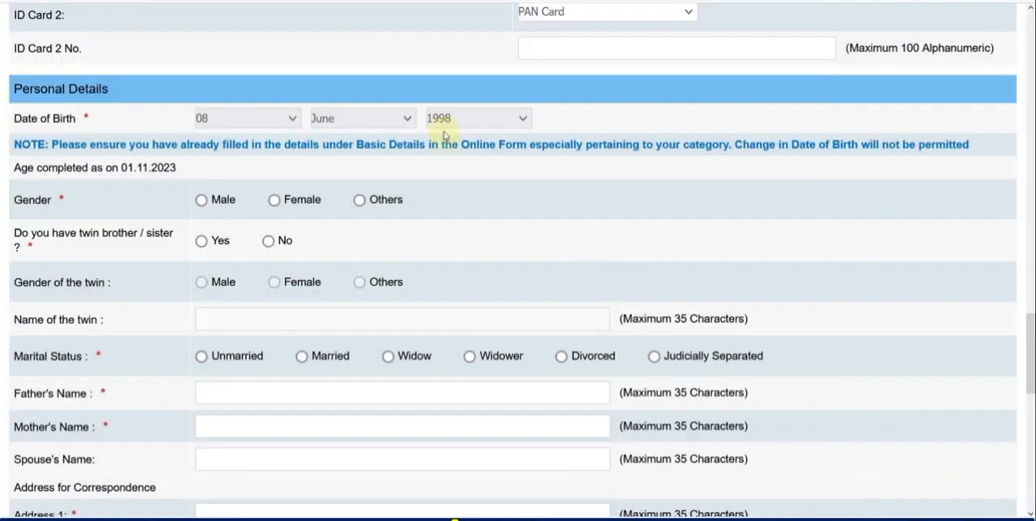
click(458, 121)
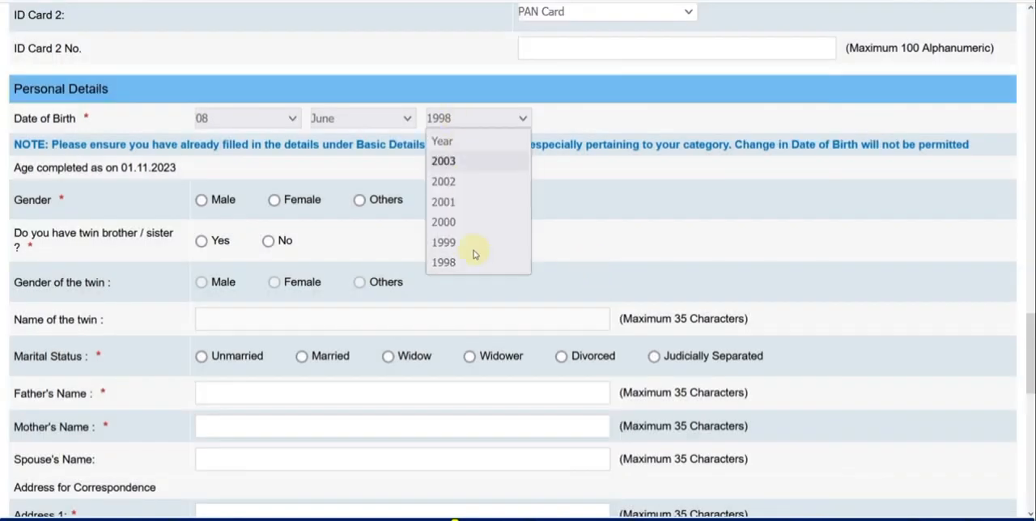
click(595, 230)
Switch the category to OBC-Non-Creamy Layer (NCL) and check which birth years it offers.
drag(1026, 322, 1032, 73)
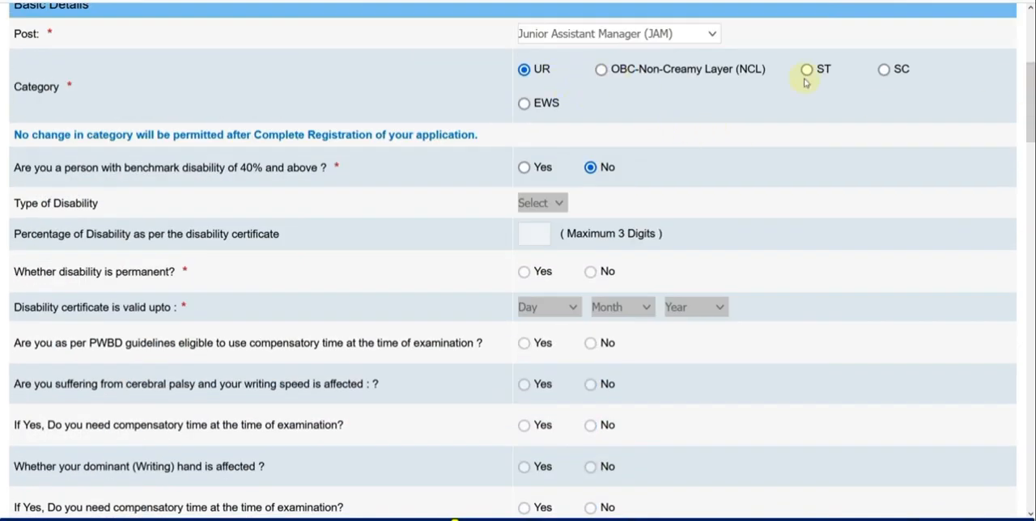
click(600, 70)
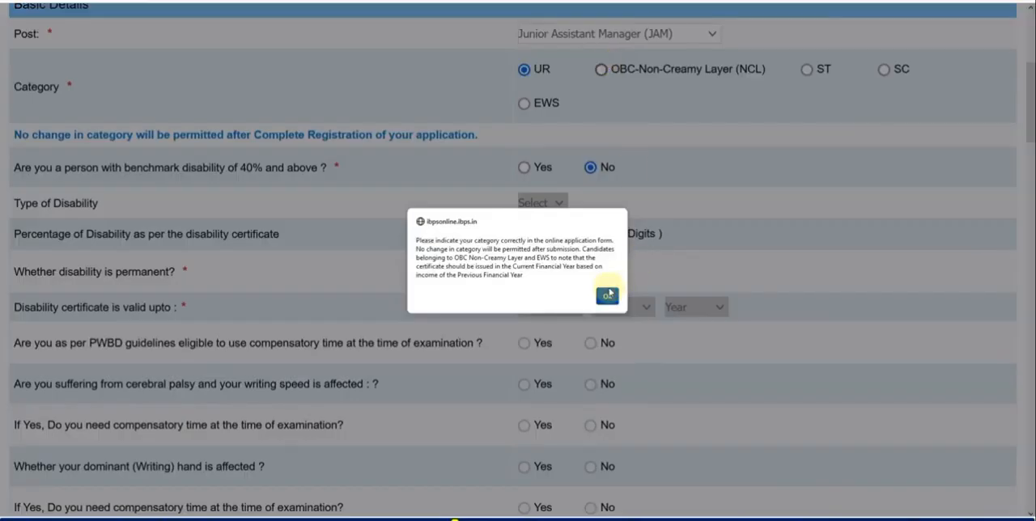
click(606, 295)
drag(1030, 79, 1012, 310)
click(521, 215)
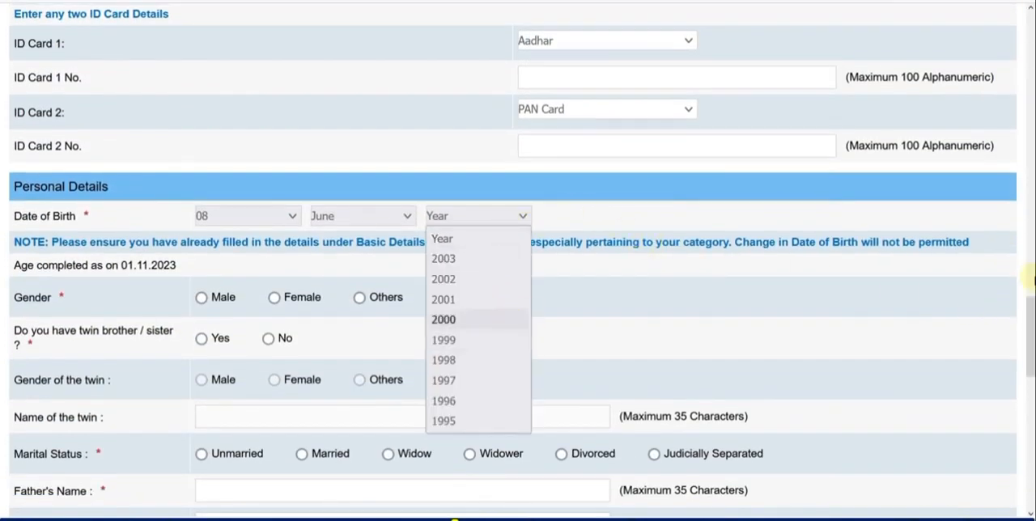
key(Escape)
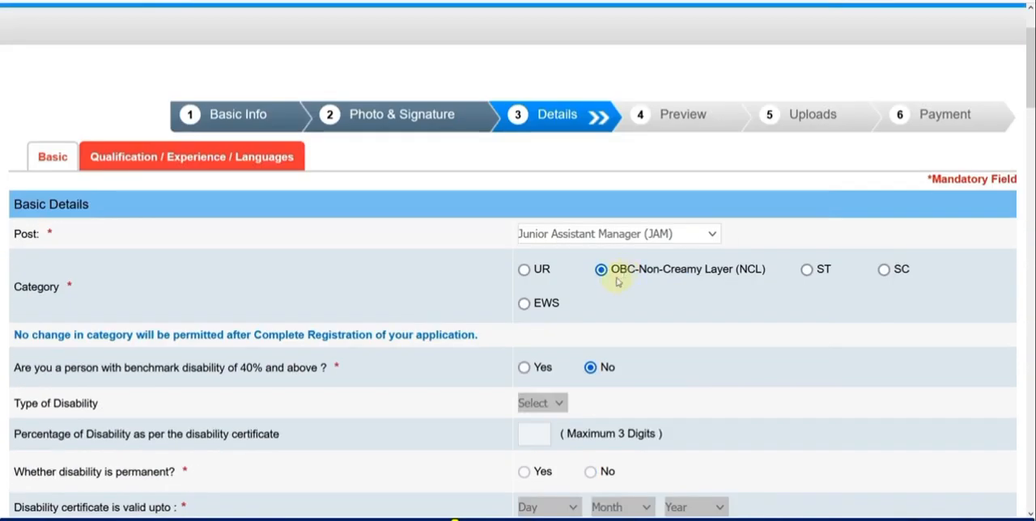
Set the category back to UR and reselect the applicant's year of birth.
click(531, 275)
click(605, 293)
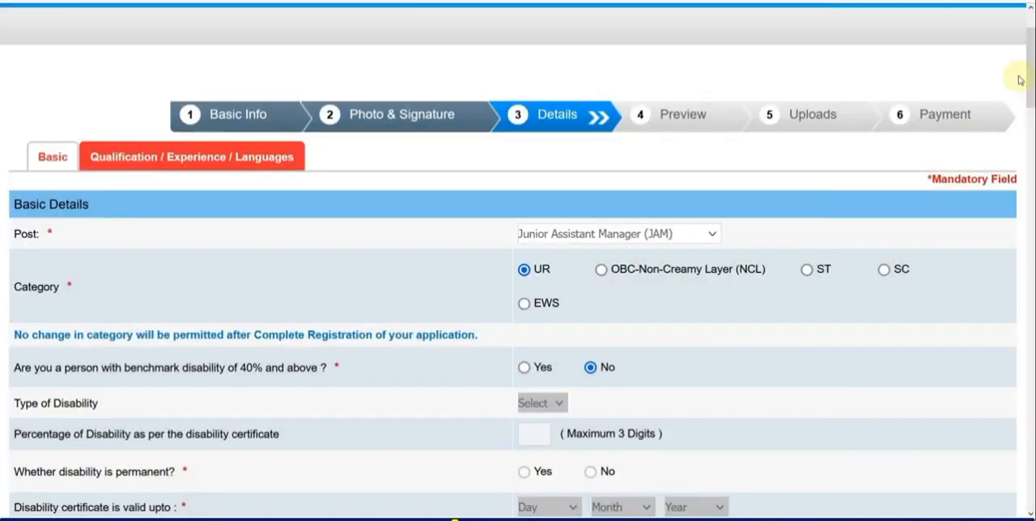
drag(1028, 73, 974, 358)
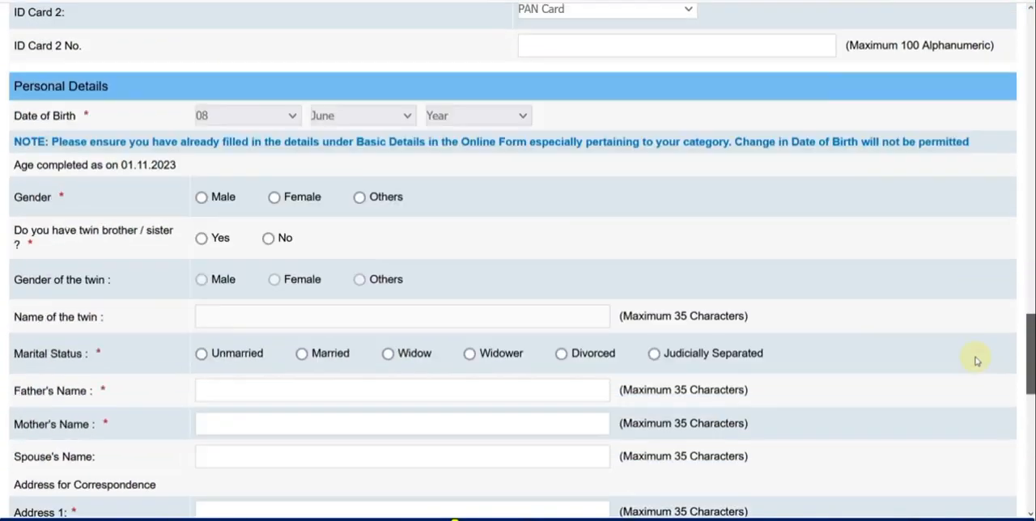
click(471, 117)
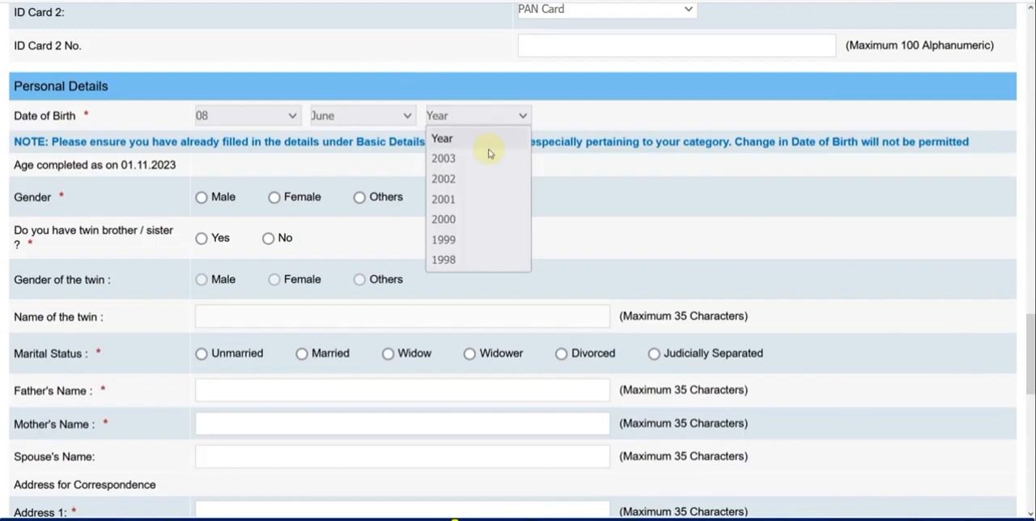
click(497, 238)
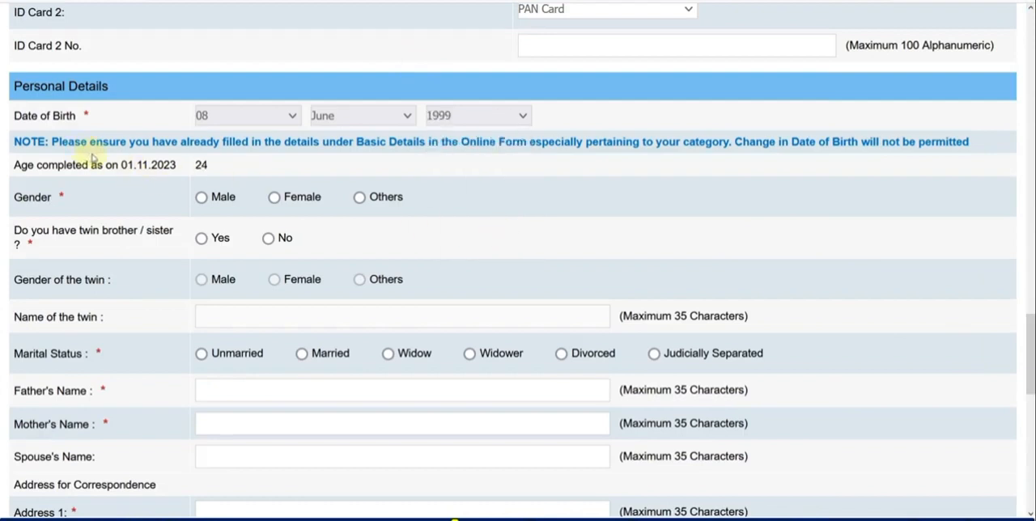
Set the gender to Male and answer No to having a twin brother or sister.
scroll(275, 176, down, 1)
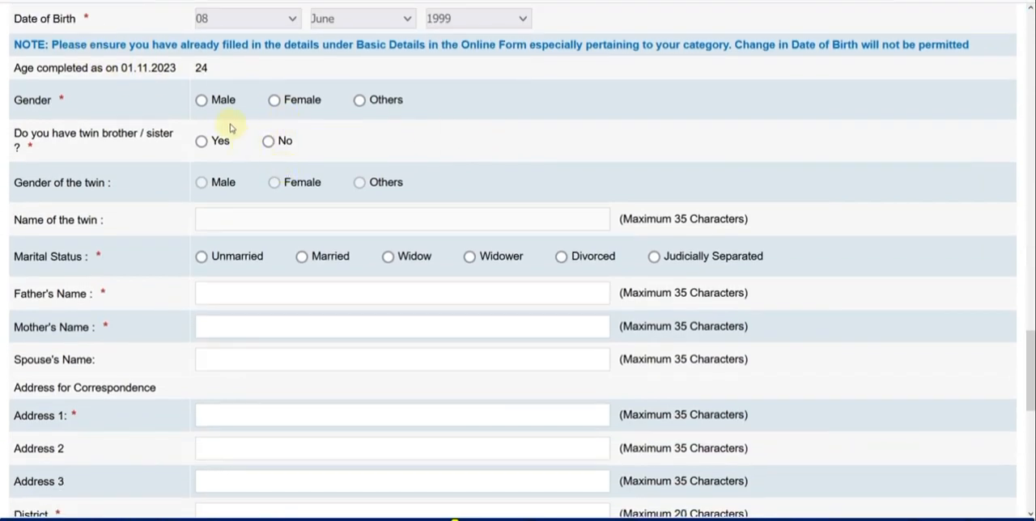
click(202, 100)
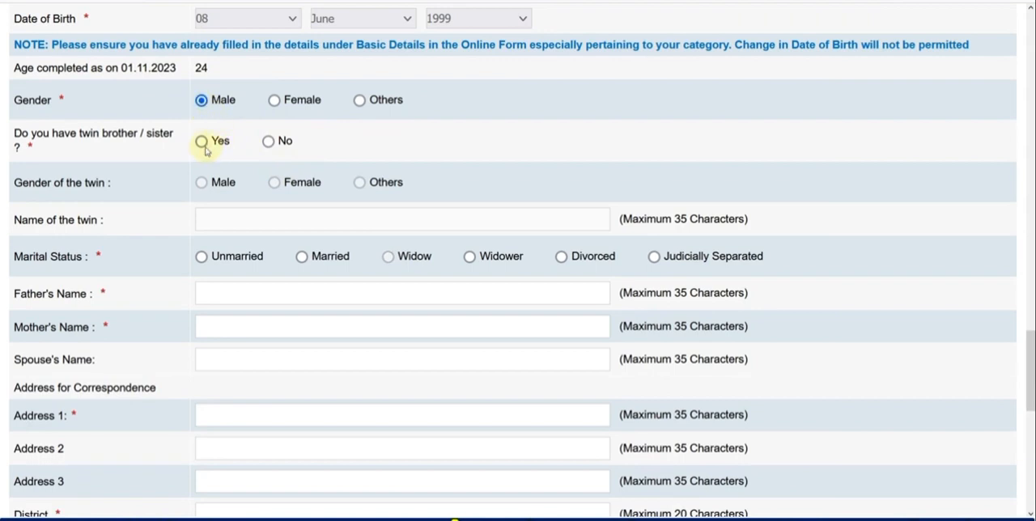
click(201, 141)
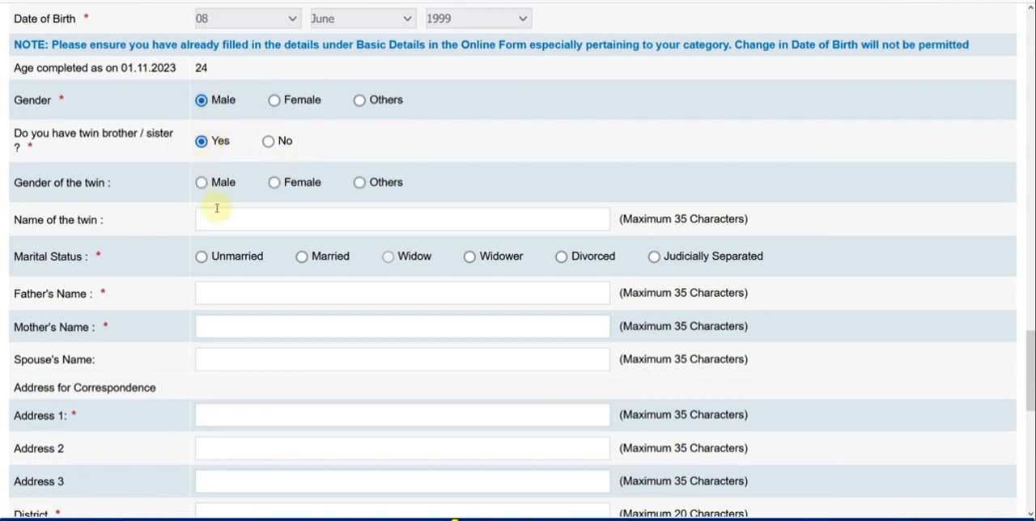
click(268, 141)
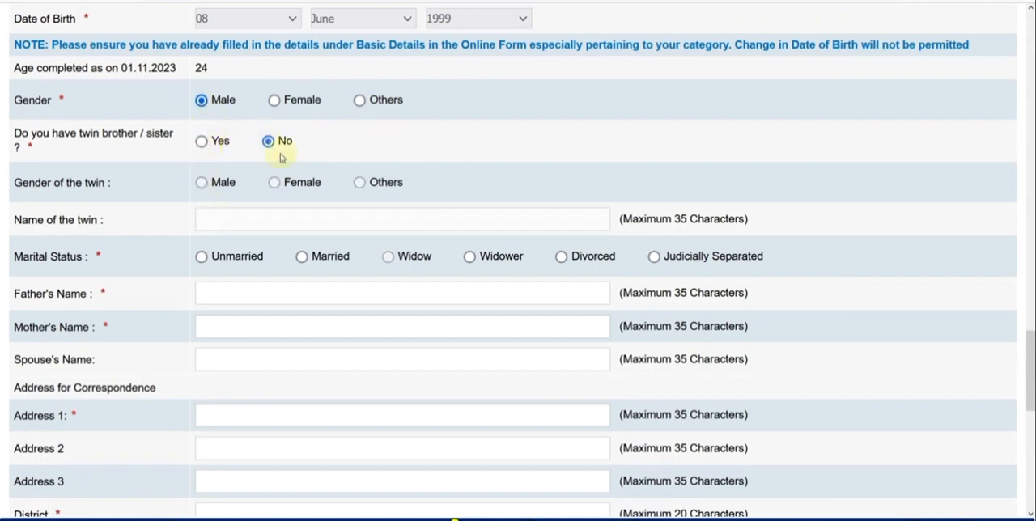
Set the marital status to Unmarried and enter the father's and mother's names.
scroll(283, 158, down, 1)
scroll(259, 162, down, 1)
scroll(227, 156, up, 1)
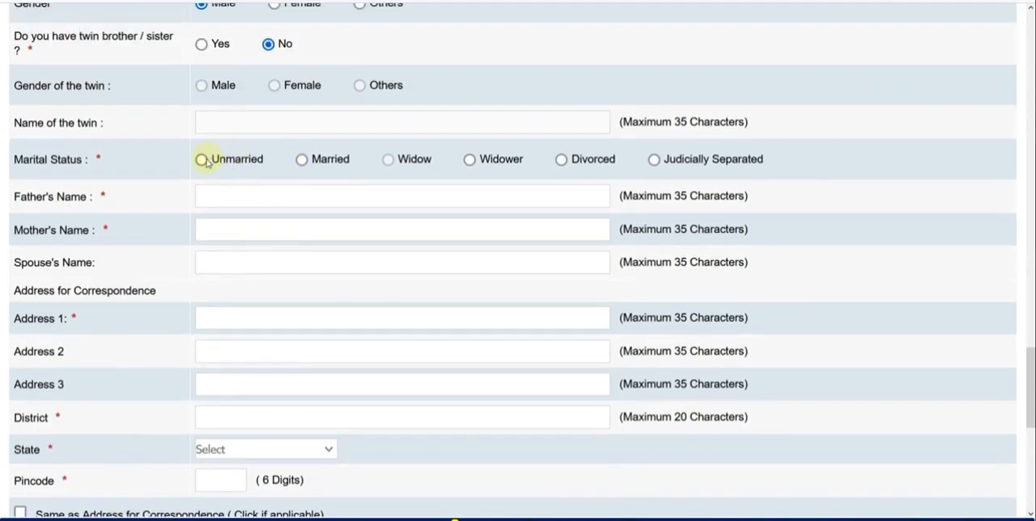
click(204, 161)
click(225, 194)
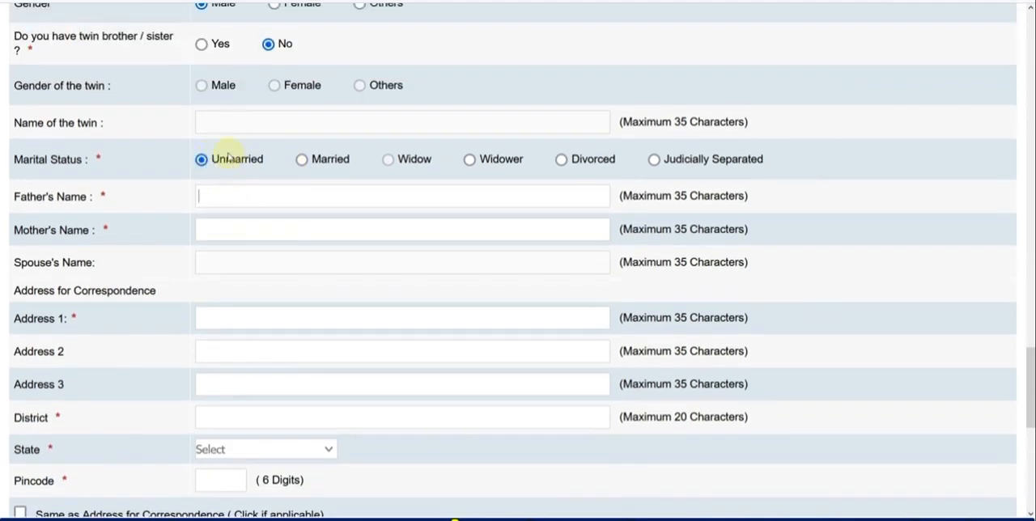
text(REENA)
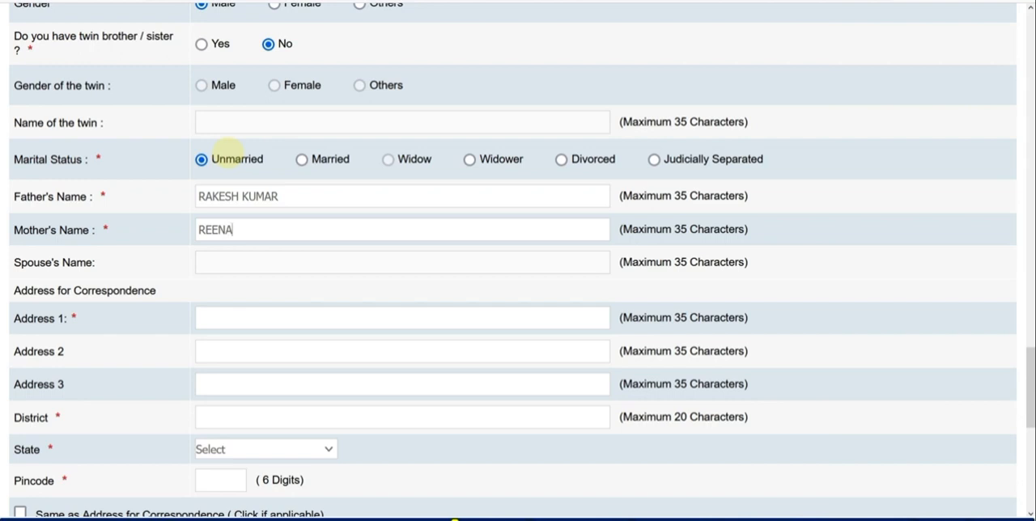
Fill in the address for correspondence with the first address line, district, state and pincode.
scroll(229, 158, down, 1)
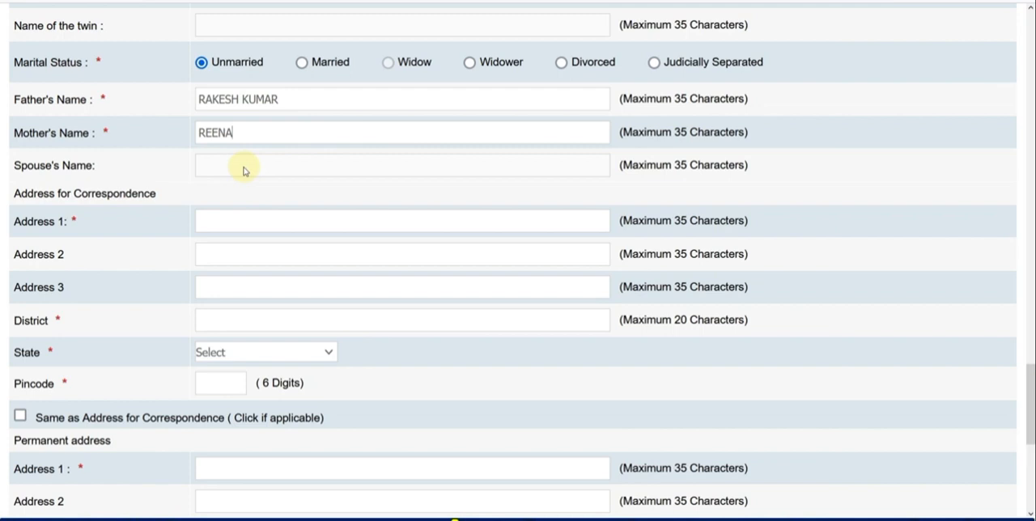
scroll(244, 170, down, 1)
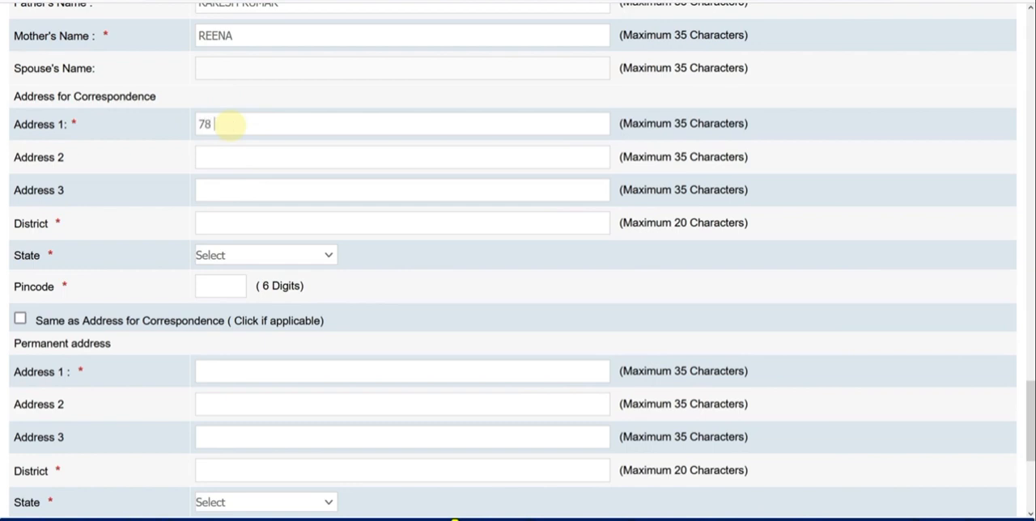
click(229, 123)
text(ALWA)
text(r)
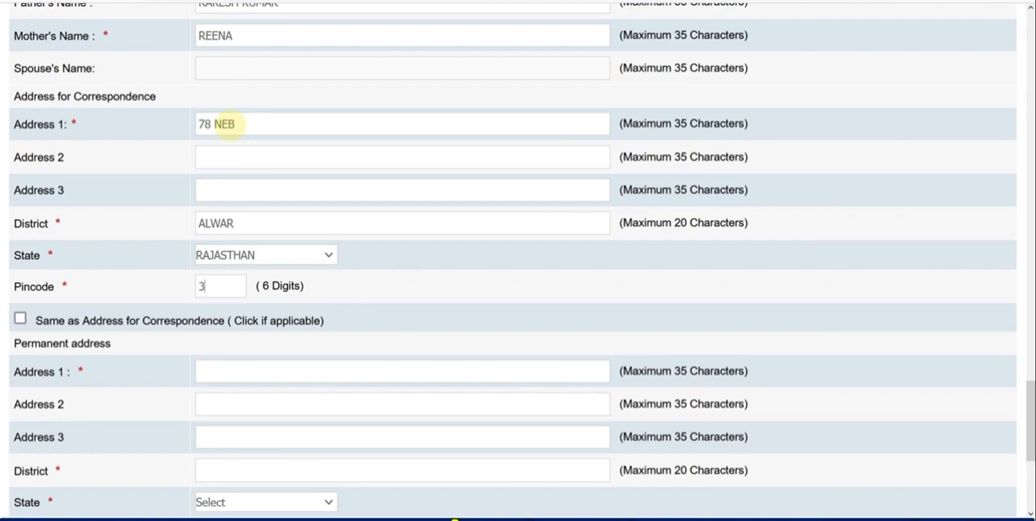
text(301001)
scroll(227, 175, down, 3)
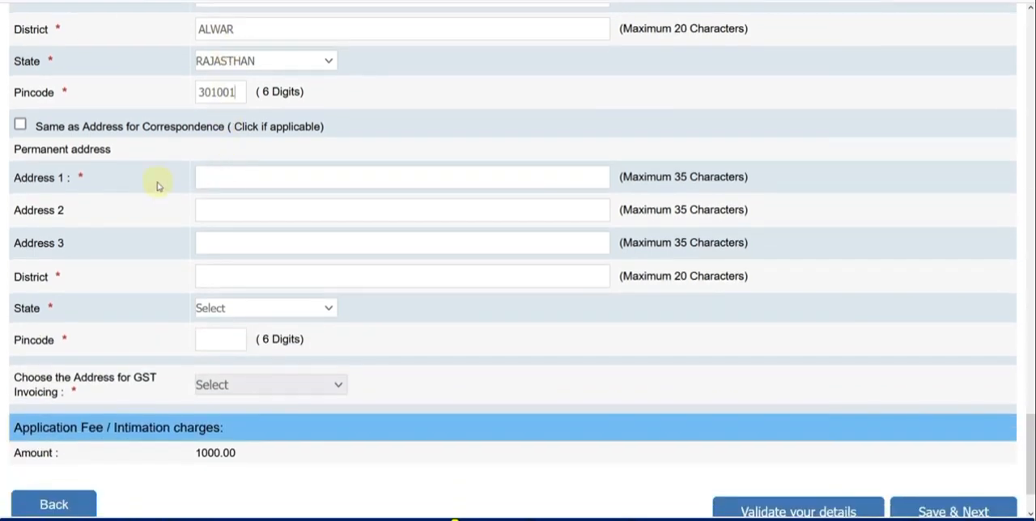
Copy the correspondence address into the permanent address and choose Permanent Address for GST invoicing.
click(20, 124)
scroll(270, 224, down, 1)
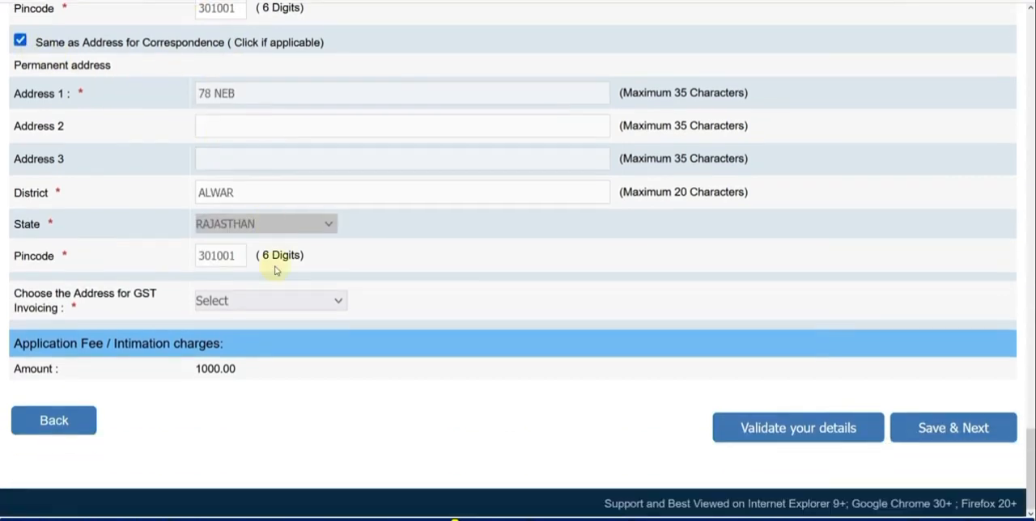
click(272, 300)
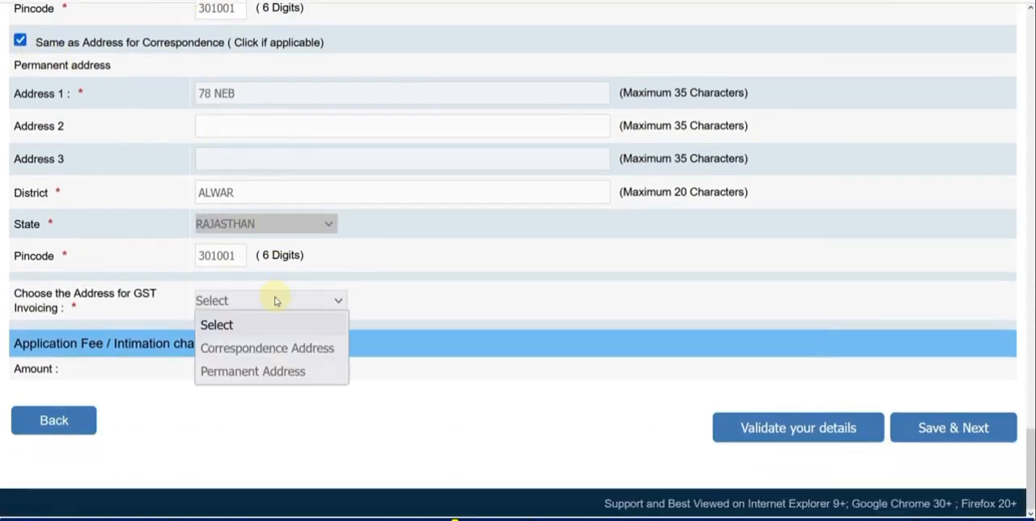
click(288, 371)
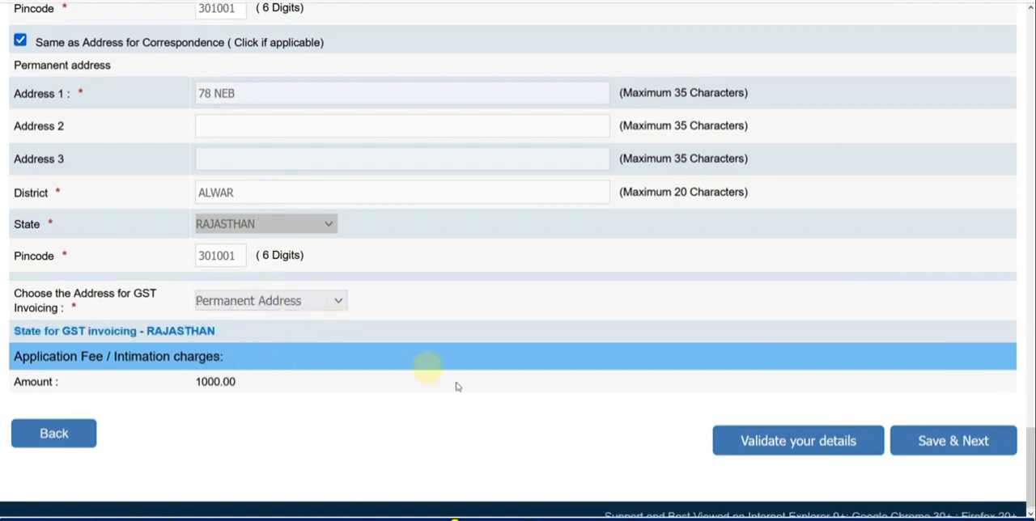
Validate the basic details and review the fields flagged with errors in the ID card section.
click(767, 448)
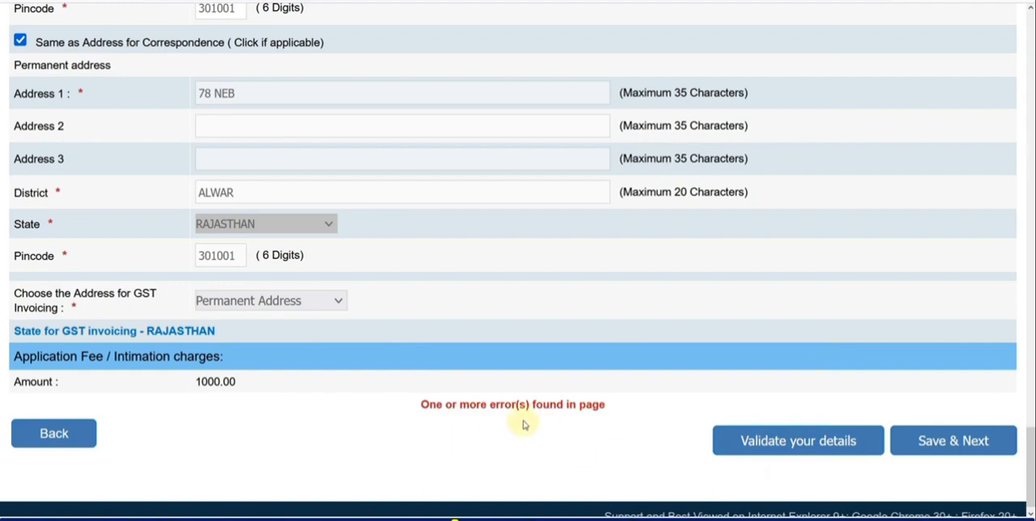
scroll(524, 425, up, 5)
scroll(523, 425, up, 6)
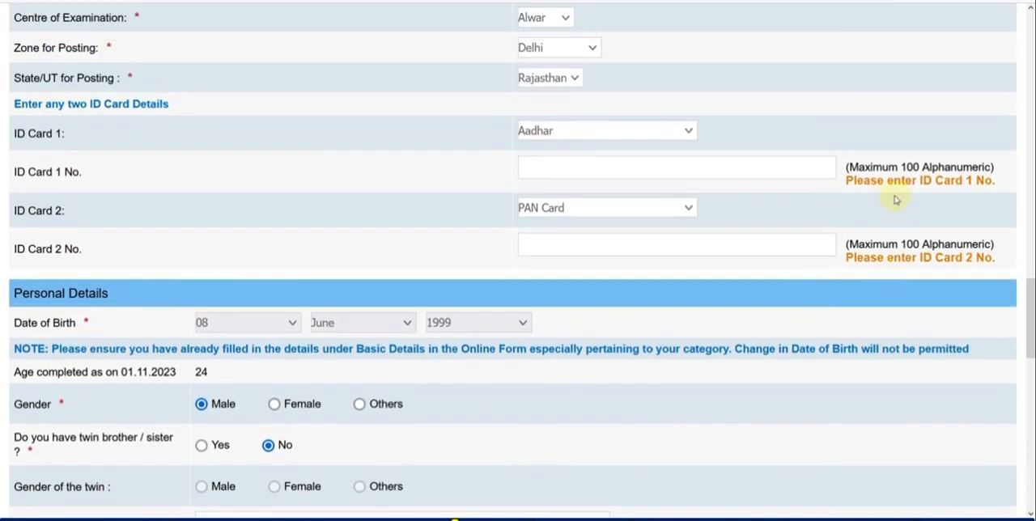
scroll(895, 199, down, 10)
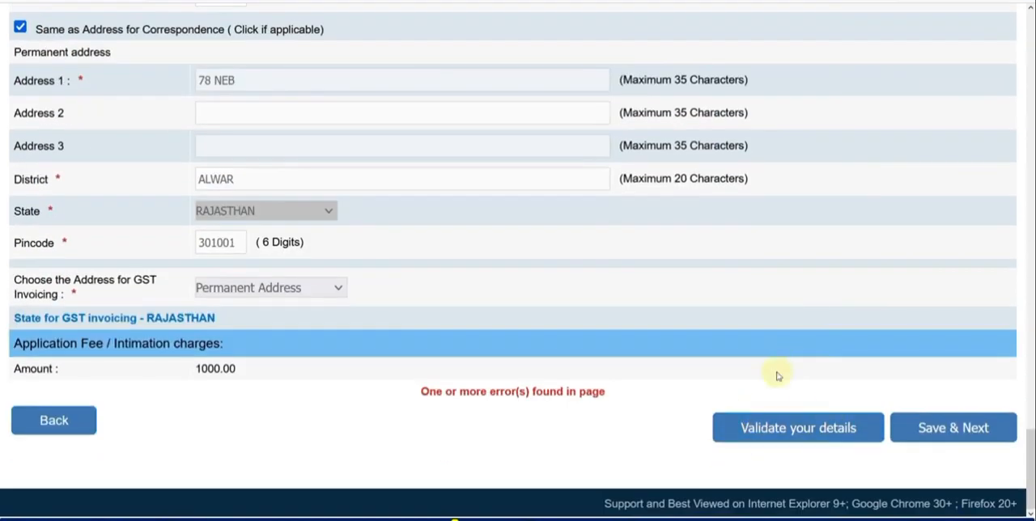
Validate the basic details again, acknowledge the confirmation, and save them to continue to the next part of the application.
click(796, 433)
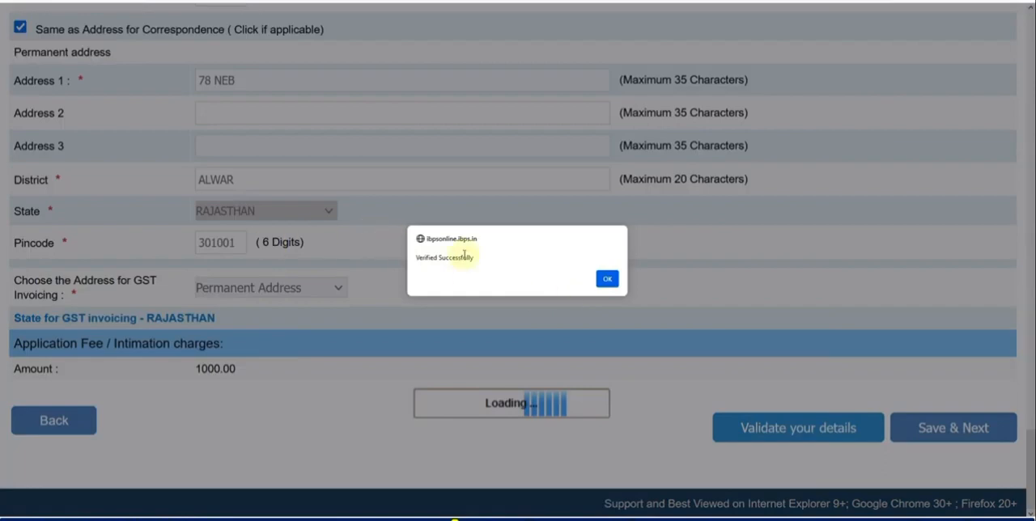
click(607, 279)
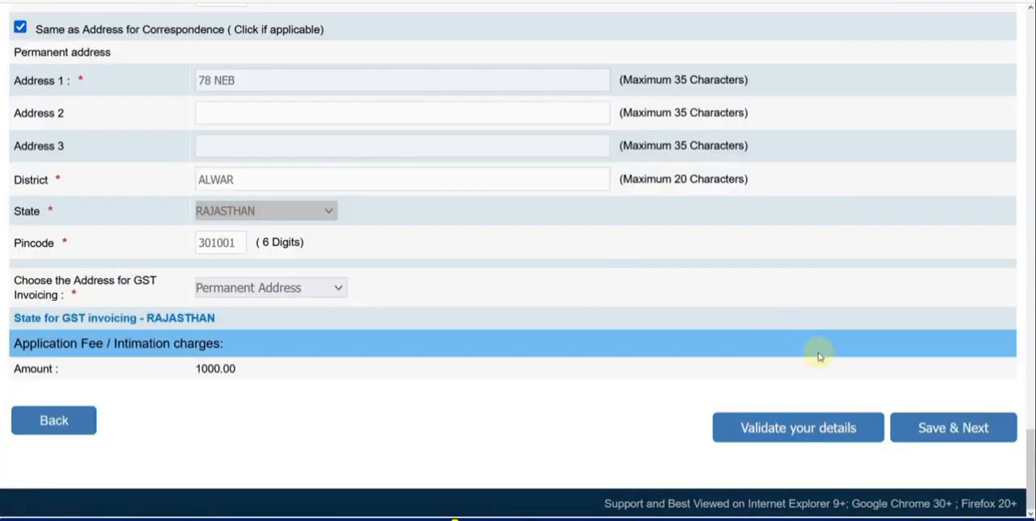
click(943, 426)
Fill in the graduation row with IET as the college, RTU as the university and B.Tech. as the degree.
scroll(453, 251, down, 1)
scroll(414, 245, down, 2)
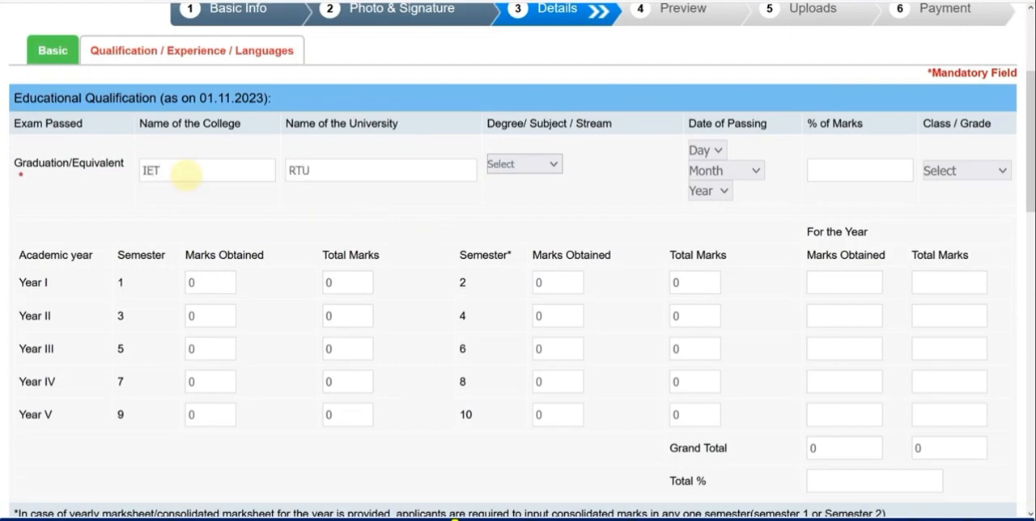
click(524, 165)
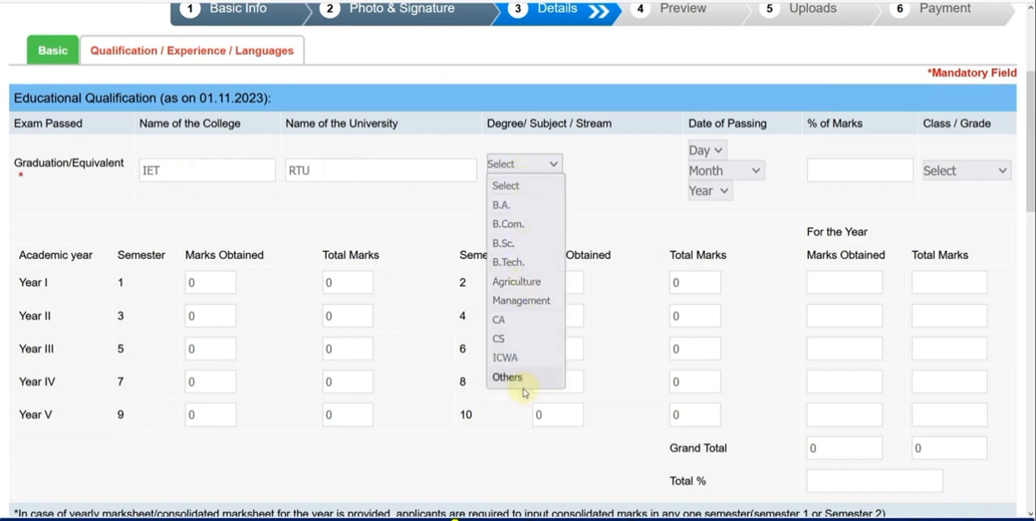
click(519, 262)
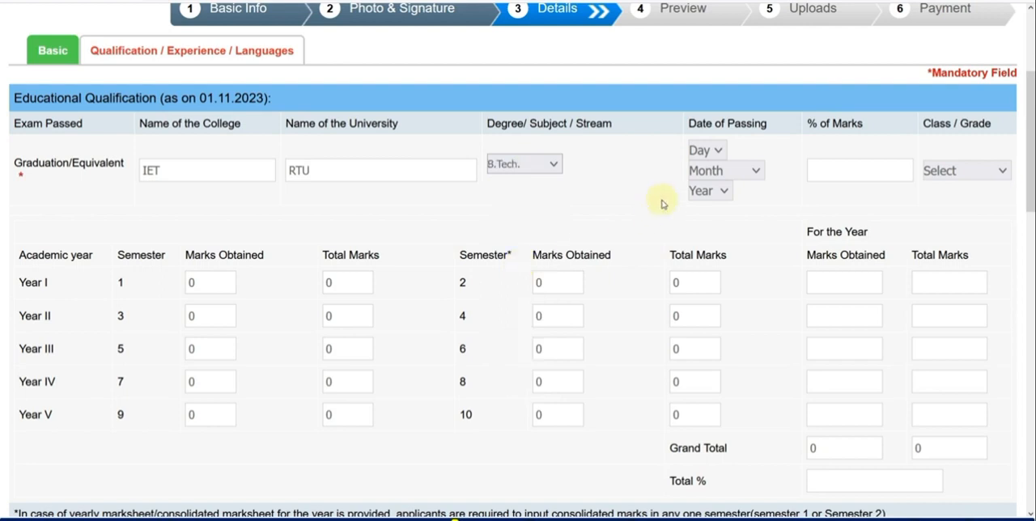
Set the graduation's date of passing to 09 August 2020, with 70.00 % marks and First Class.
click(713, 152)
click(715, 383)
click(738, 180)
click(713, 380)
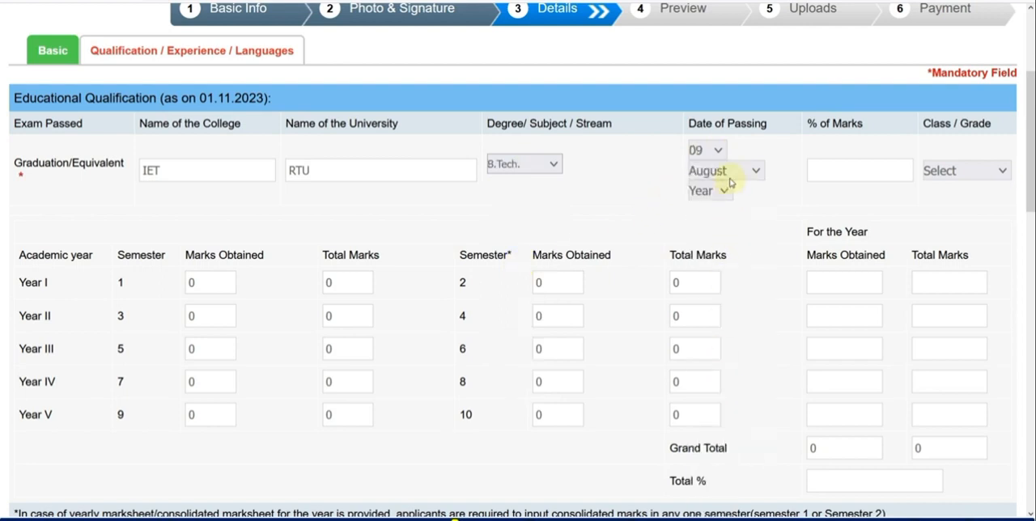
click(724, 195)
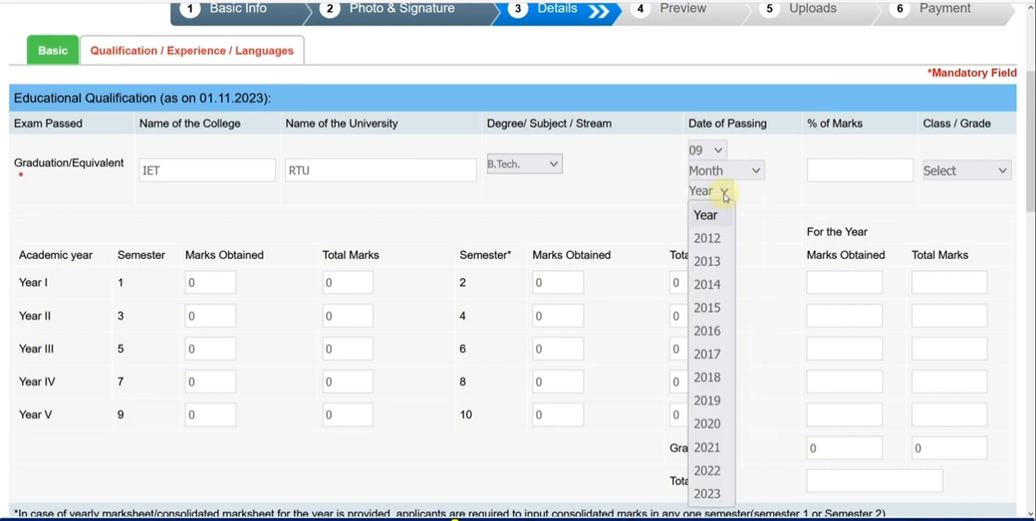
click(716, 423)
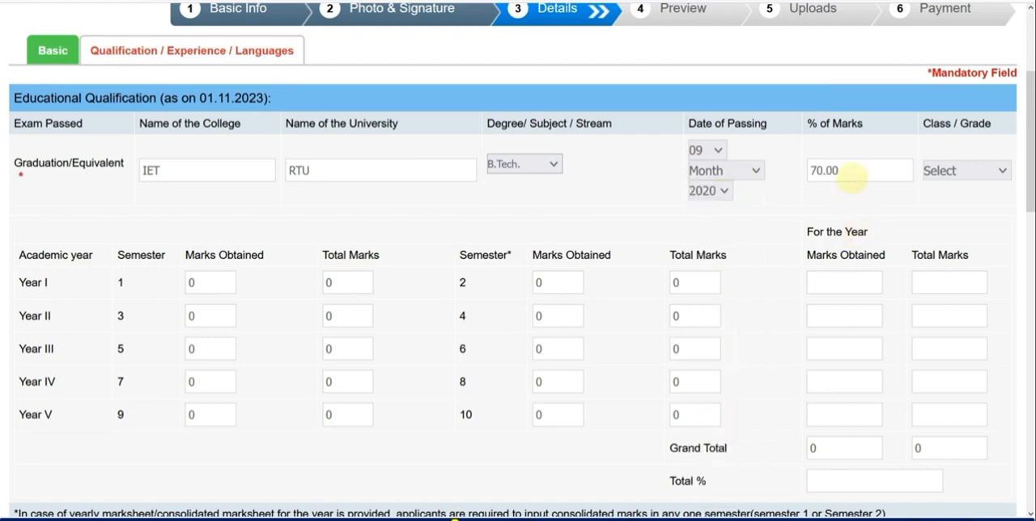
click(992, 170)
click(956, 215)
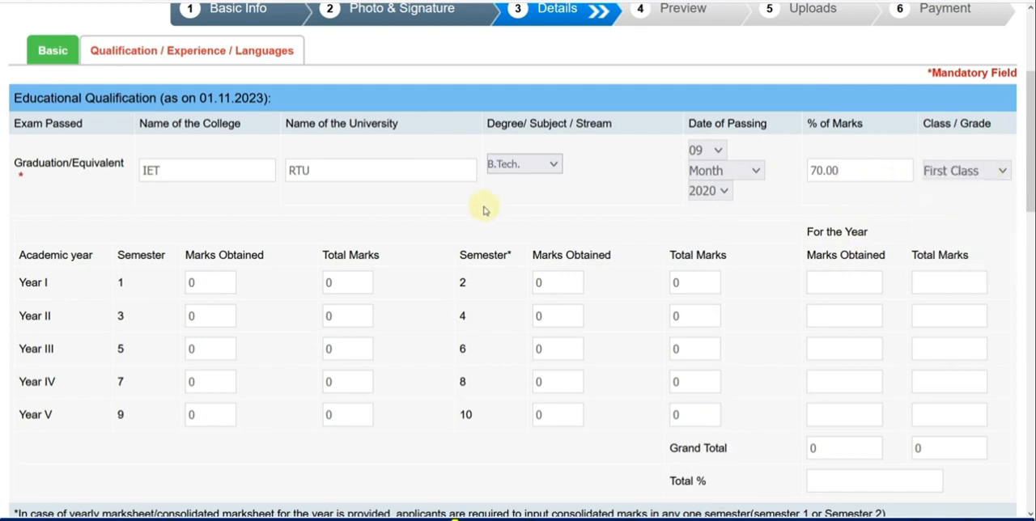
Enter the semester 1 marks of Year I as 611 obtained out of a total of 1000.
scroll(484, 211, down, 2)
scroll(275, 186, up, 1)
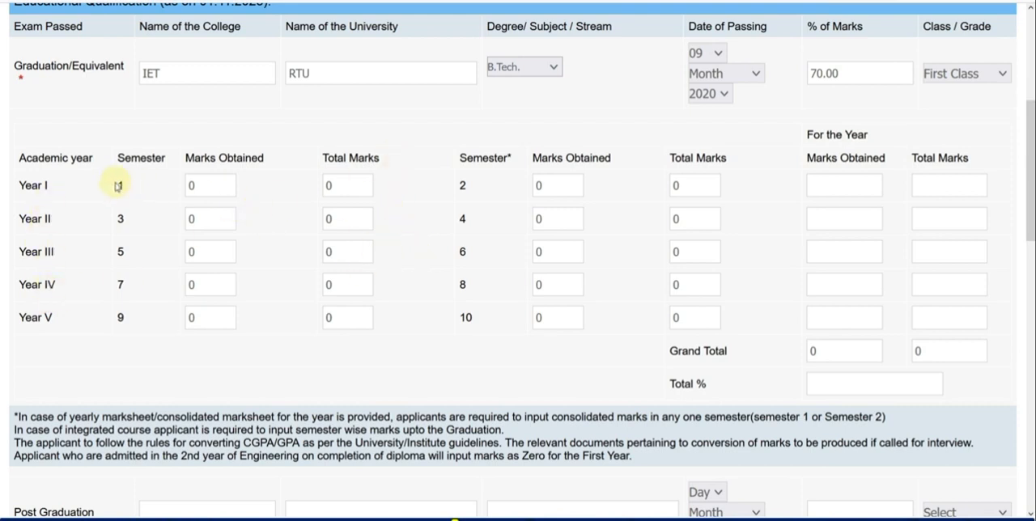
double_click(190, 185)
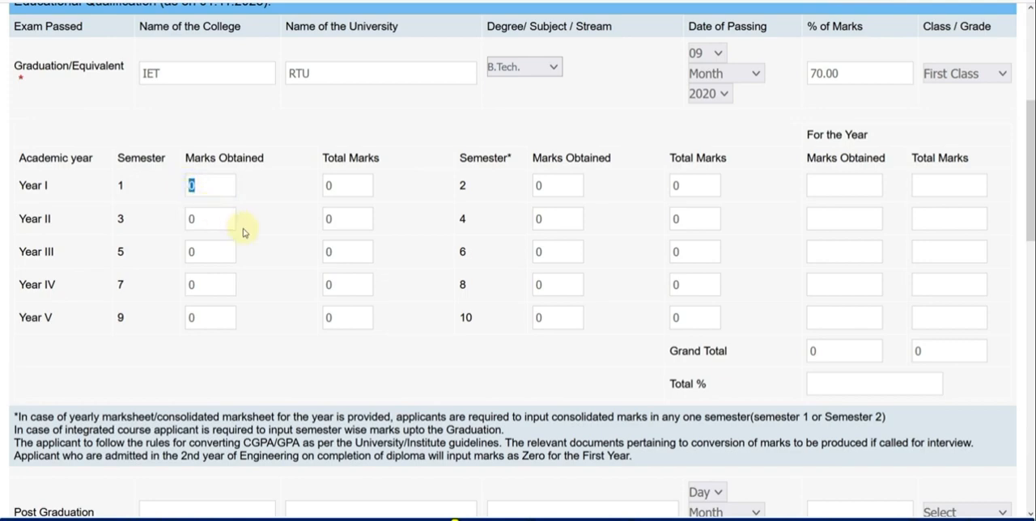
text(611)
double_click(328, 185)
text(1000)
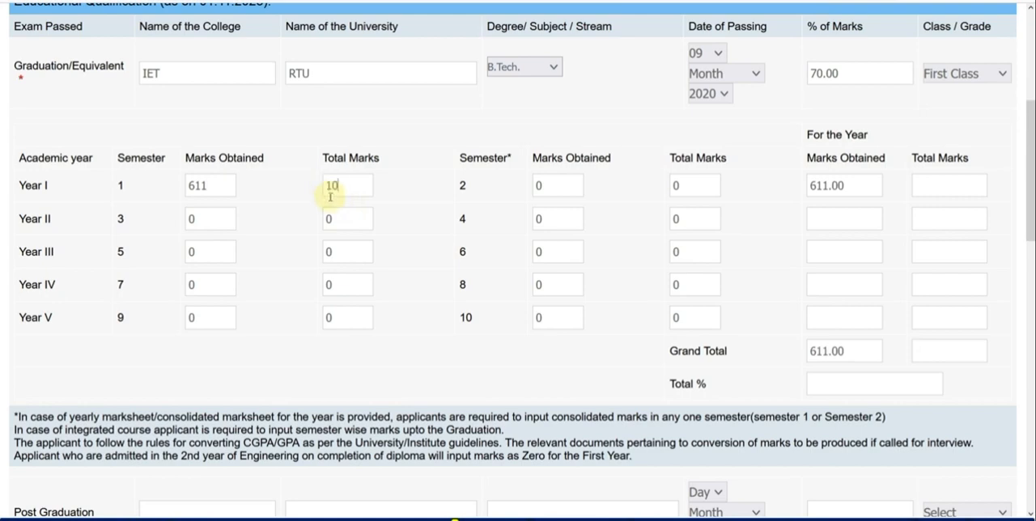
Enter the semester 2 marks of Year I as 623 obtained out of a total of 1000.
double_click(536, 187)
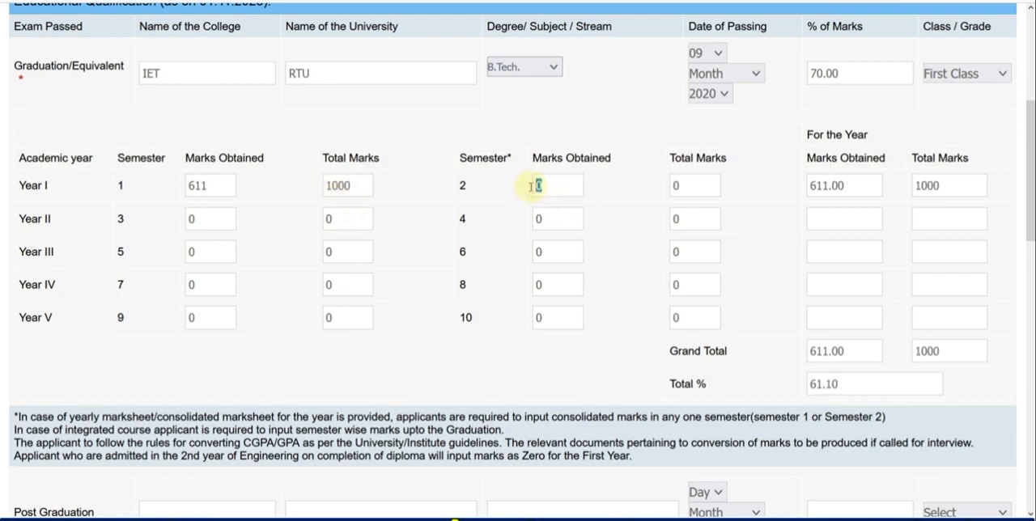
text(623)
double_click(673, 185)
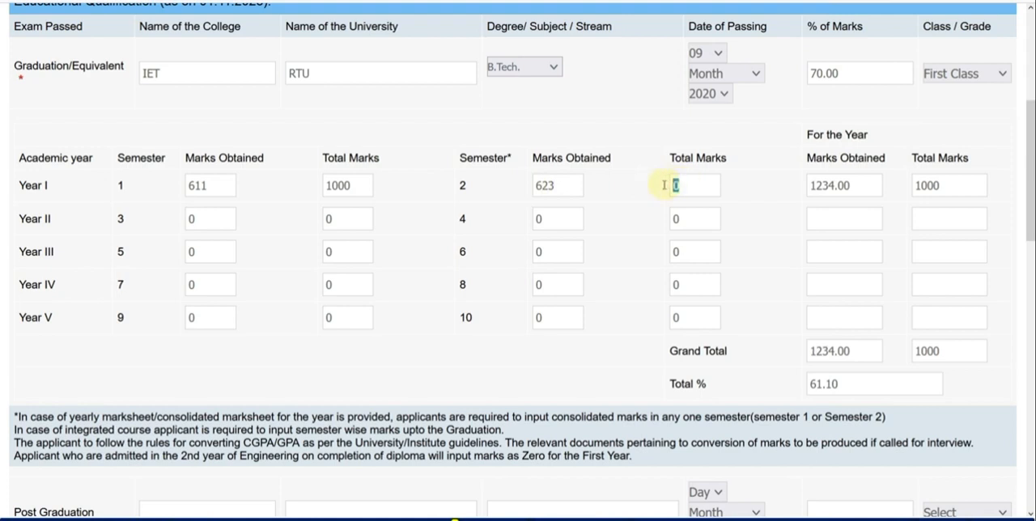
text(1000)
click(641, 191)
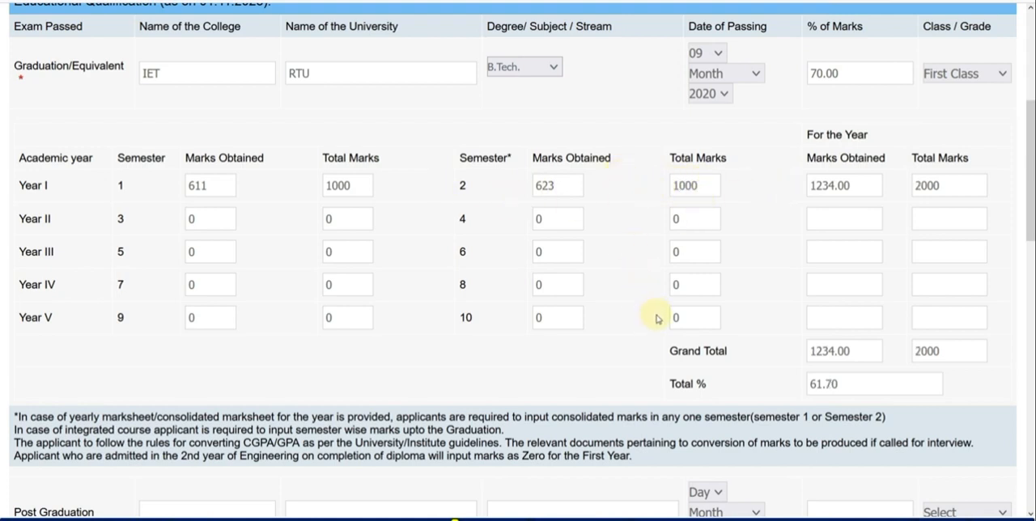
Review the notes under the marks table on yearly mark sheets, integrated courses and CGPA conversion against the semester entries.
scroll(656, 319, down, 1)
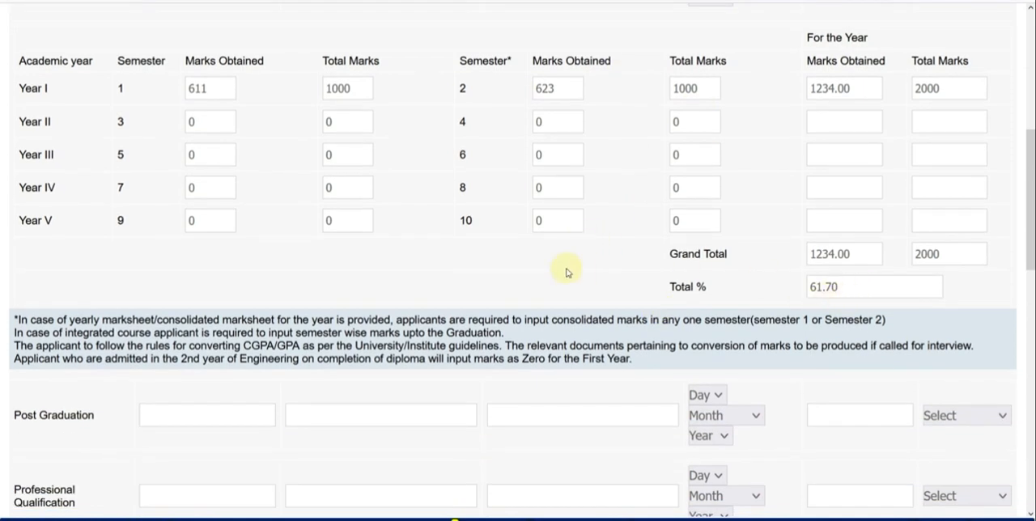
scroll(567, 272, down, 1)
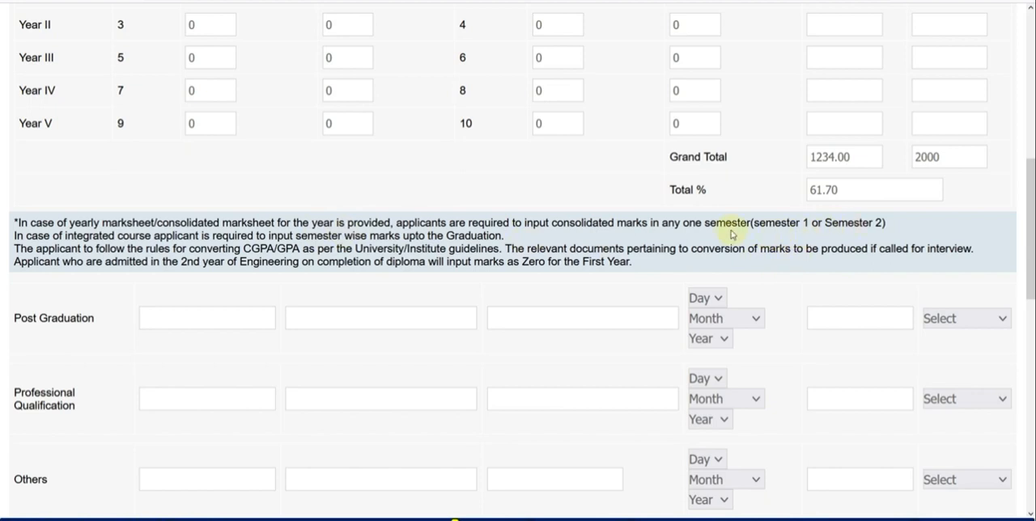
scroll(426, 103, up, 2)
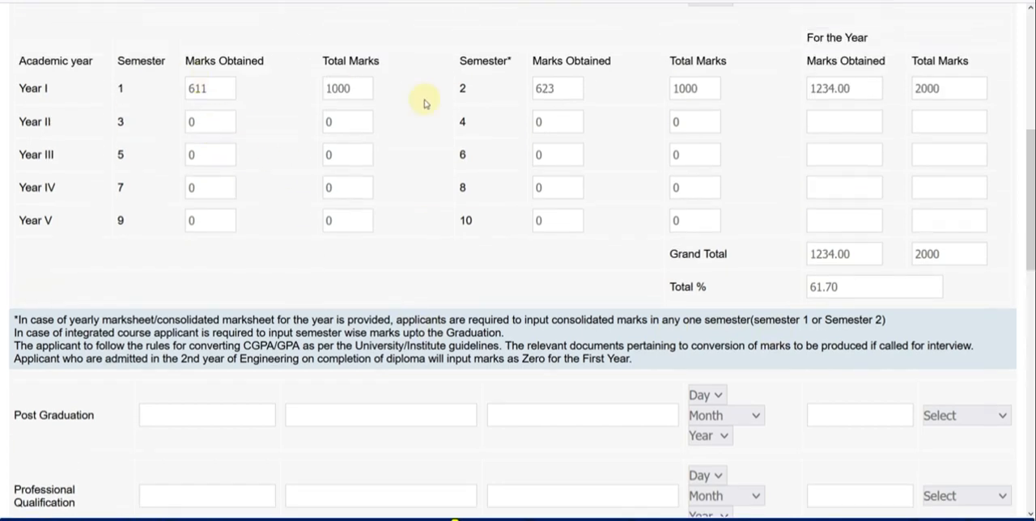
scroll(426, 102, down, 2)
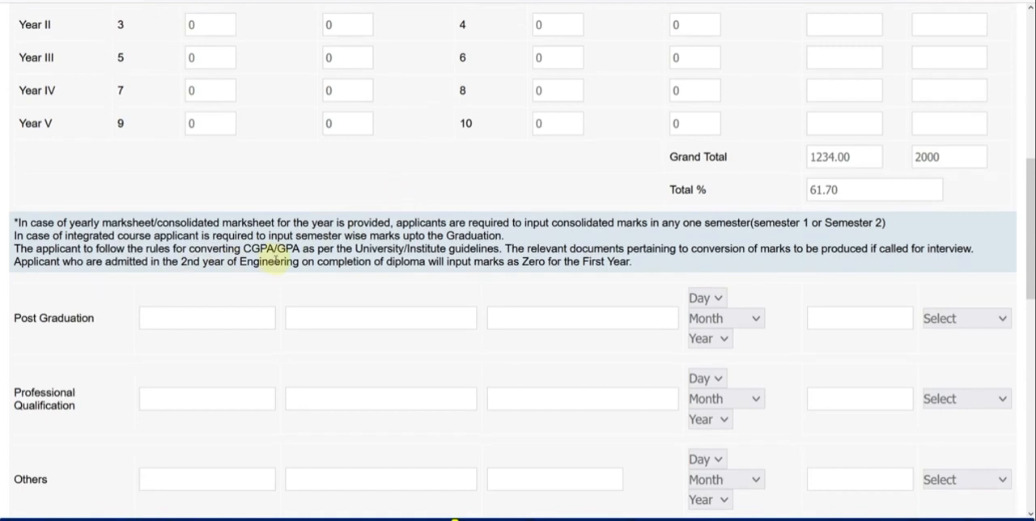
scroll(466, 218, up, 1)
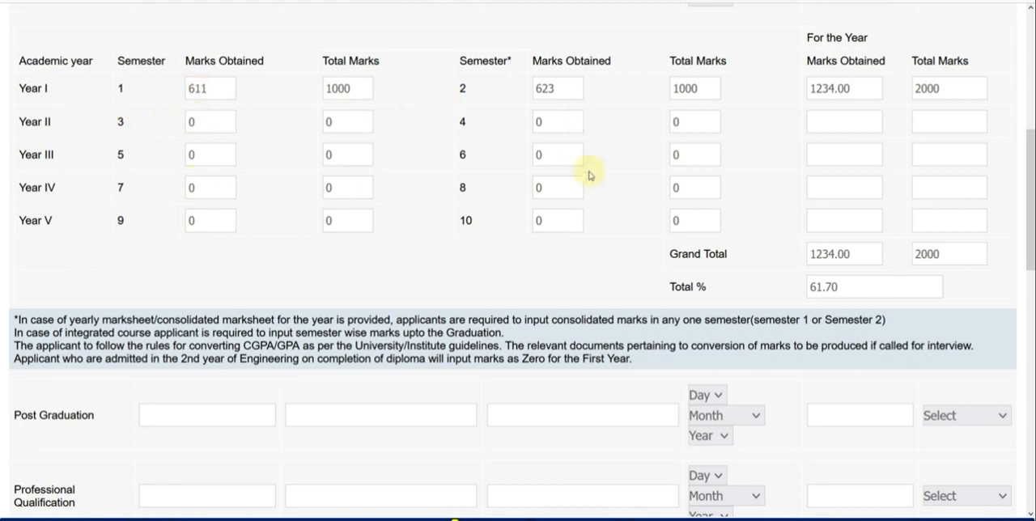
Answer Yes to computer proficiency with RSCIT as the knowledge details, and answer No to presently working.
scroll(548, 173, down, 3)
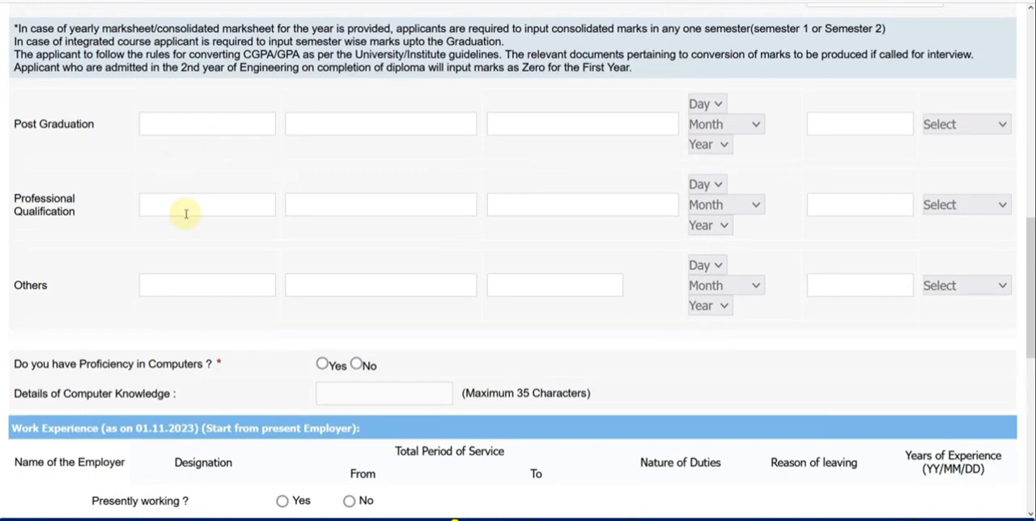
scroll(208, 202, down, 2)
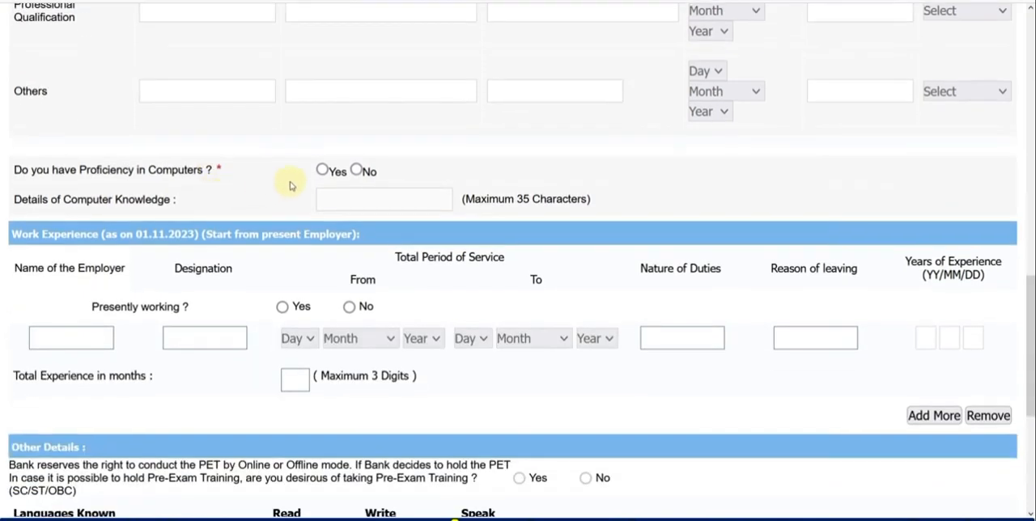
click(322, 172)
click(326, 195)
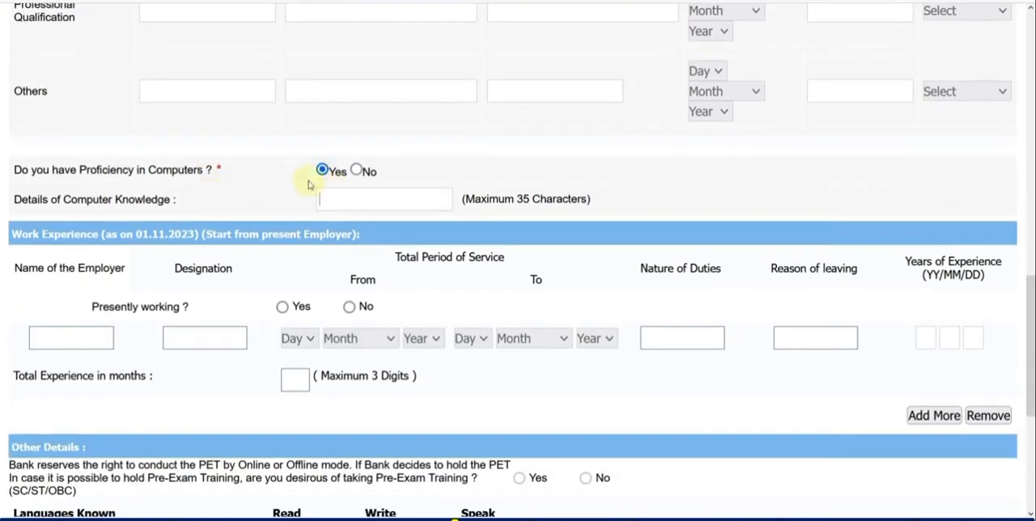
text(RSCIT)
scroll(306, 180, down, 1)
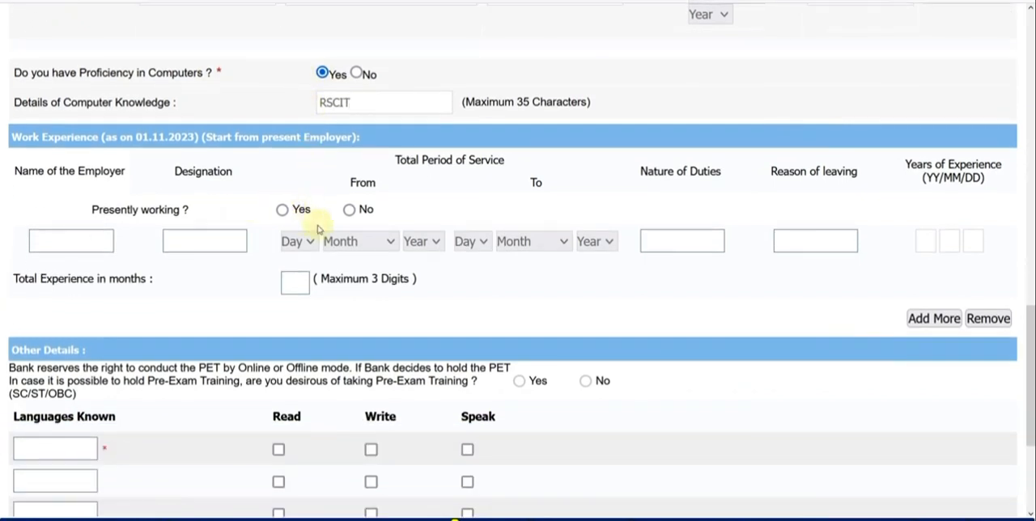
click(348, 210)
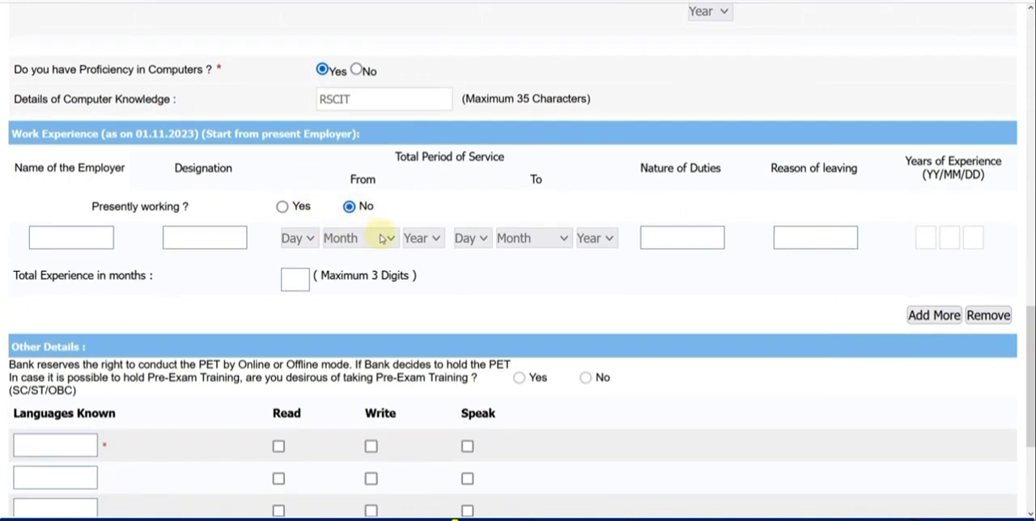
Add HINDI as the first known language and mark it for read, write and speak.
scroll(361, 232, down, 2)
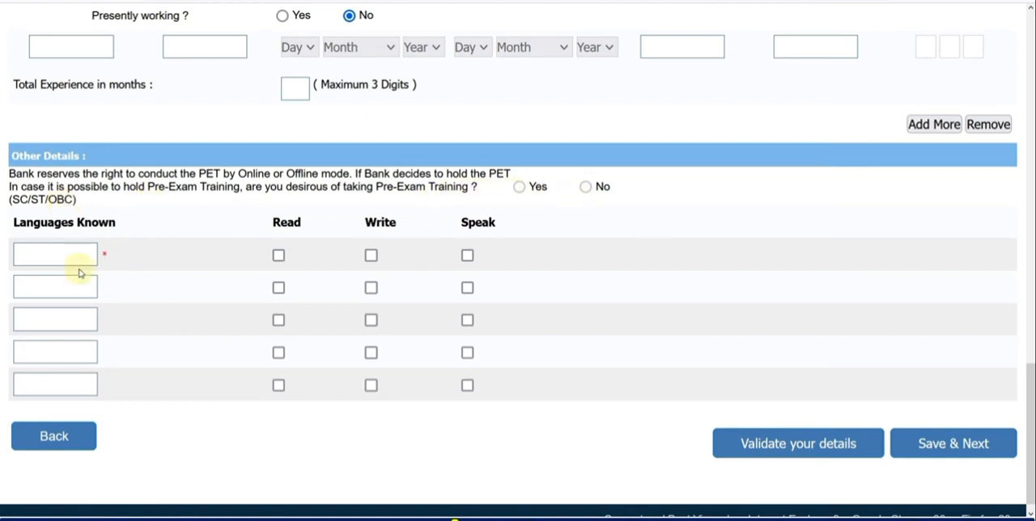
click(56, 255)
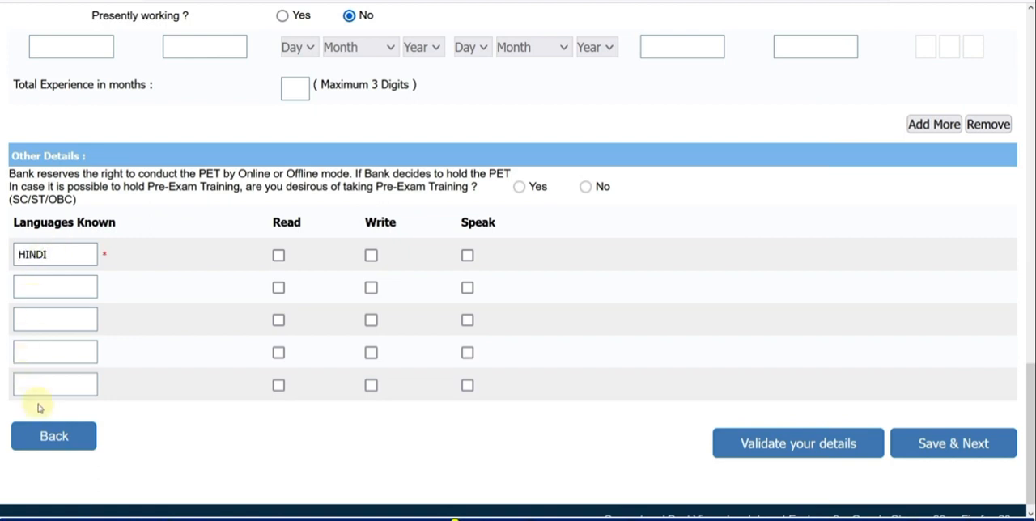
click(279, 255)
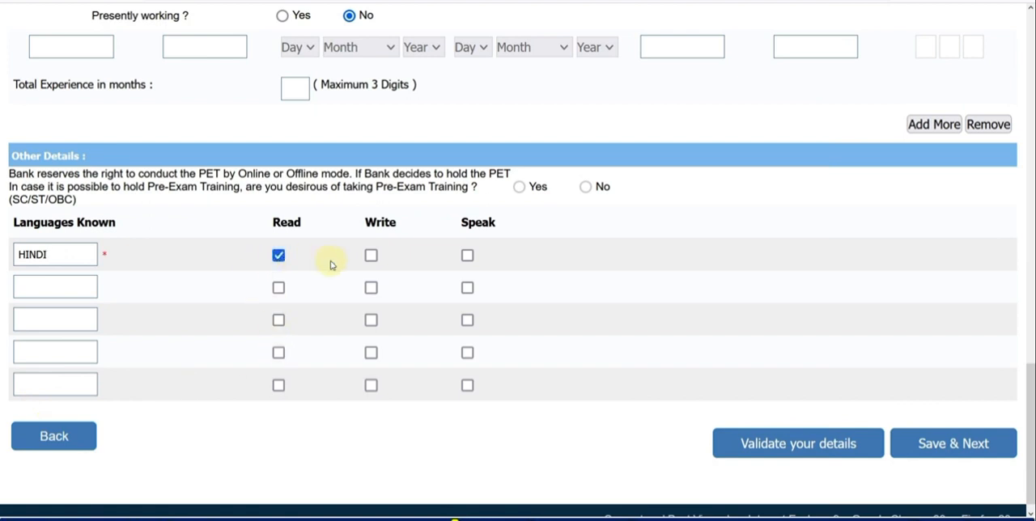
click(371, 256)
click(466, 256)
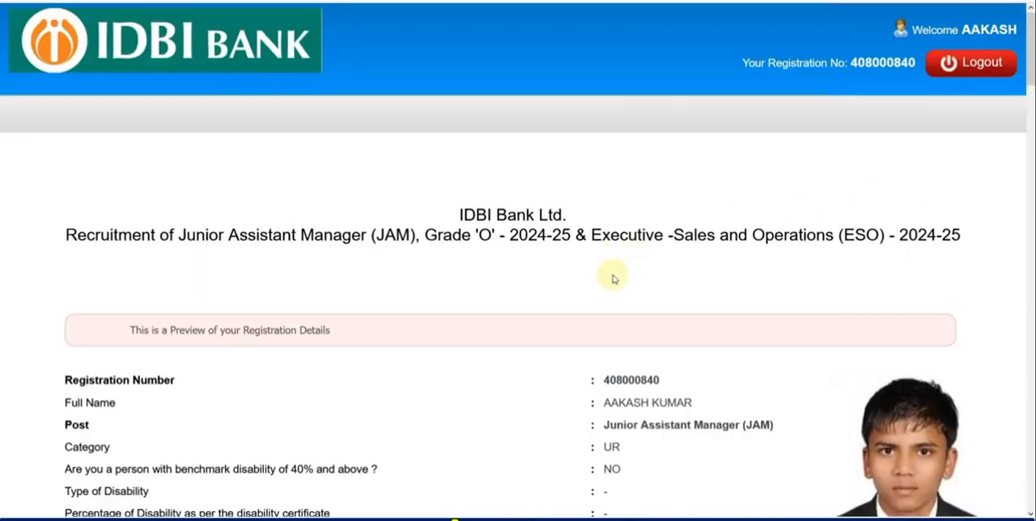
Complete the registration from the preview with the declaration agreed, confirming that no further data changes are allowed.
drag(1030, 68, 1029, 470)
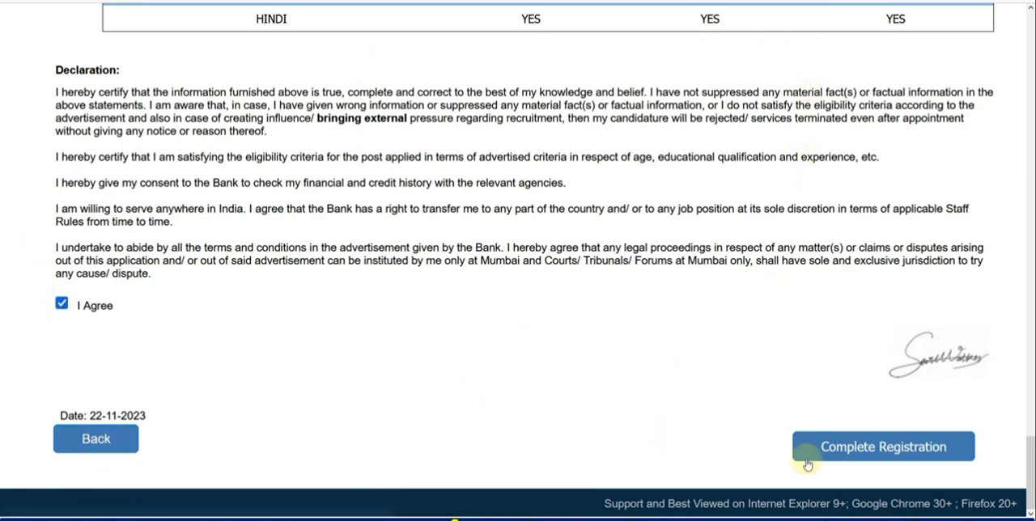
click(882, 452)
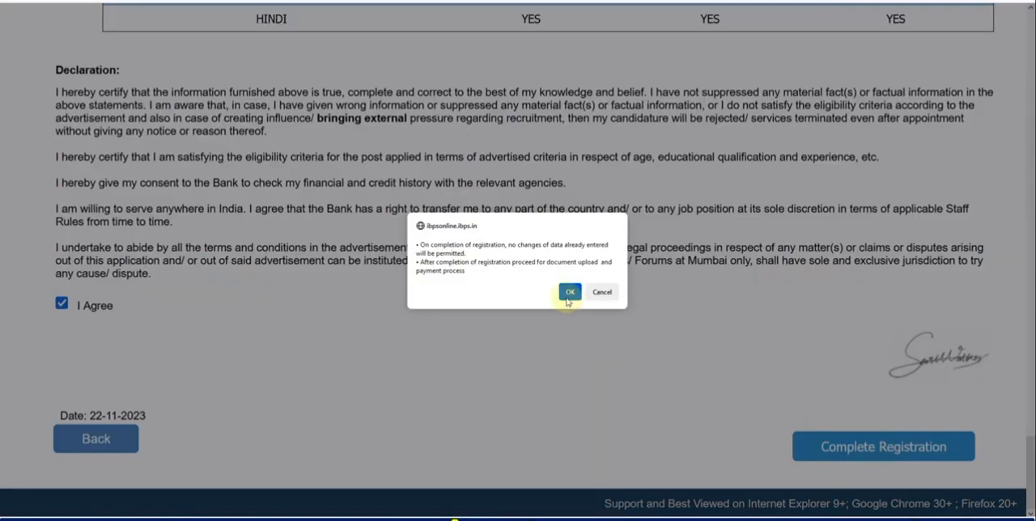
click(569, 293)
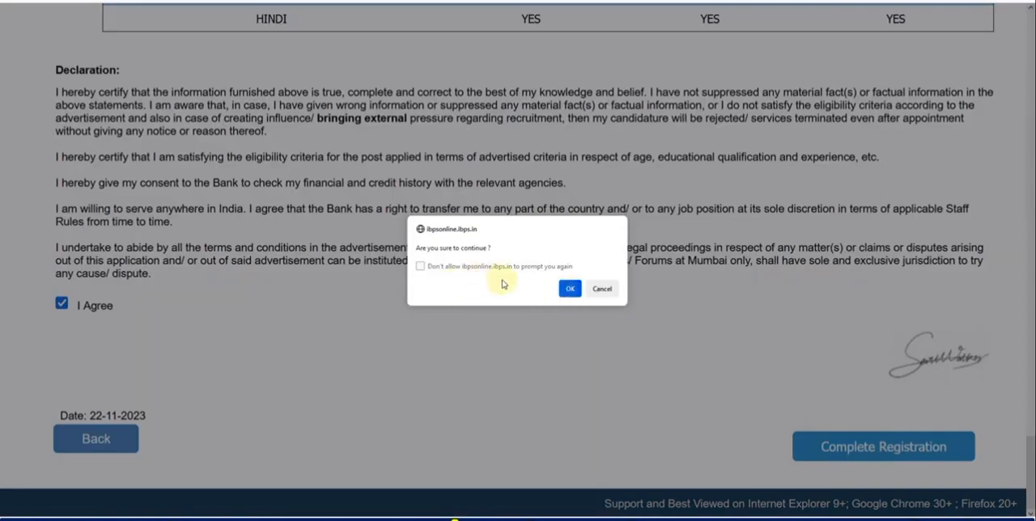
click(569, 289)
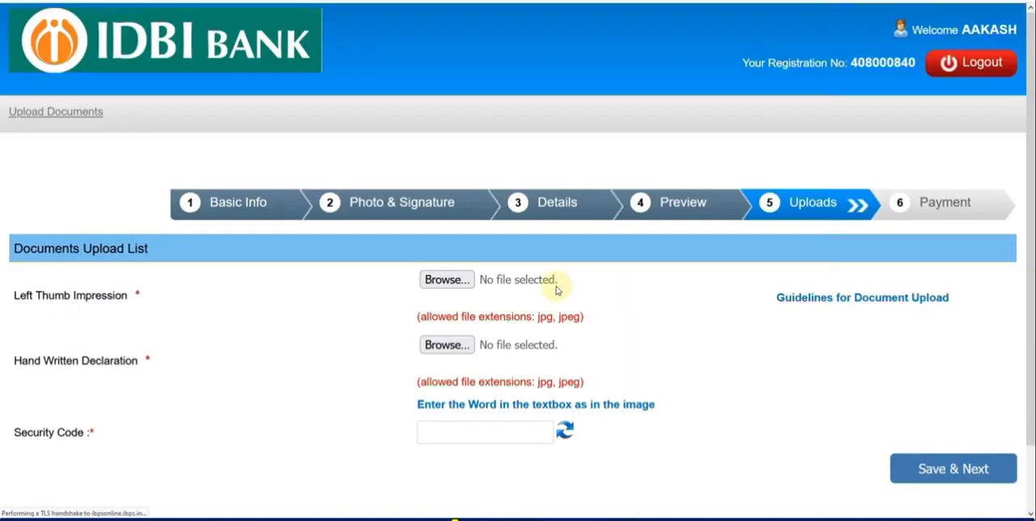
Upload LEFT1.jpg as the left thumb impression and accept its preview.
scroll(555, 283, down, 2)
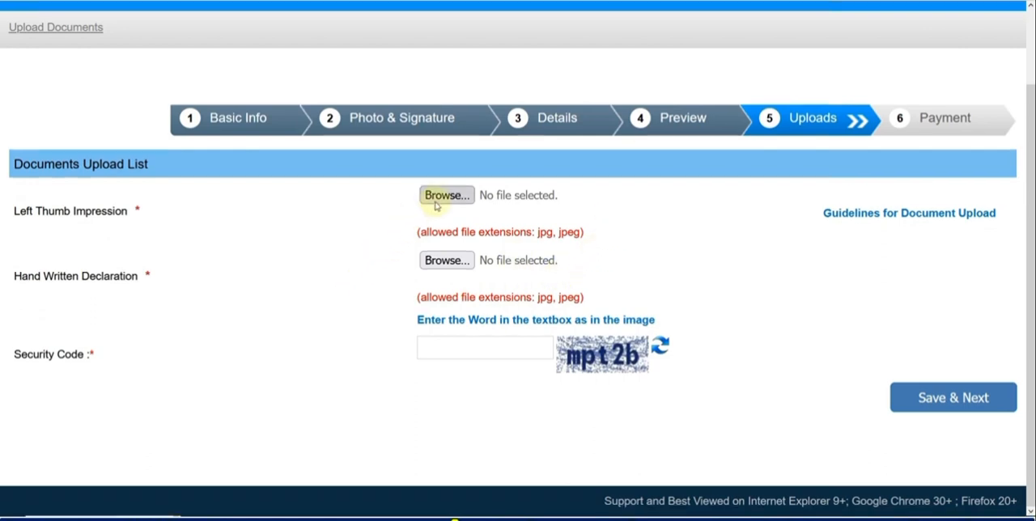
click(437, 199)
double_click(254, 46)
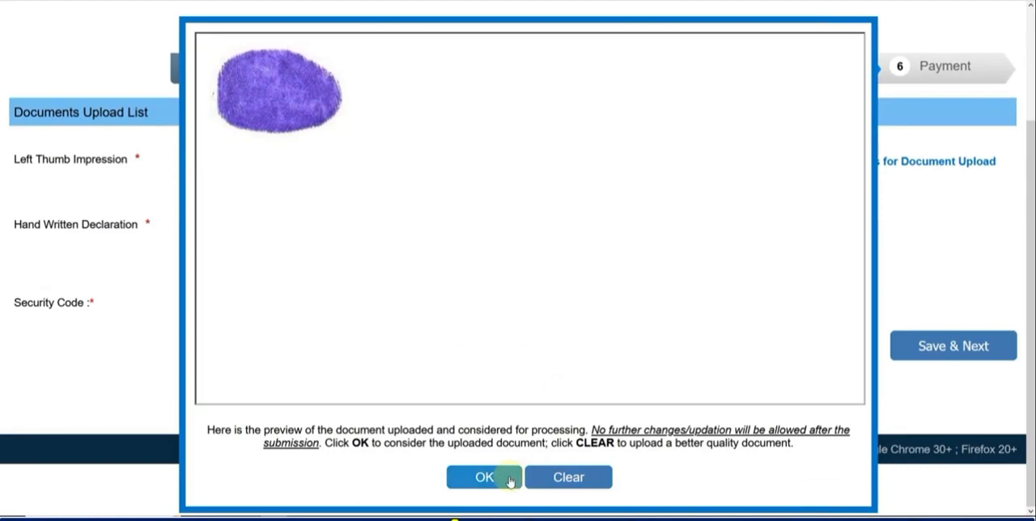
click(483, 477)
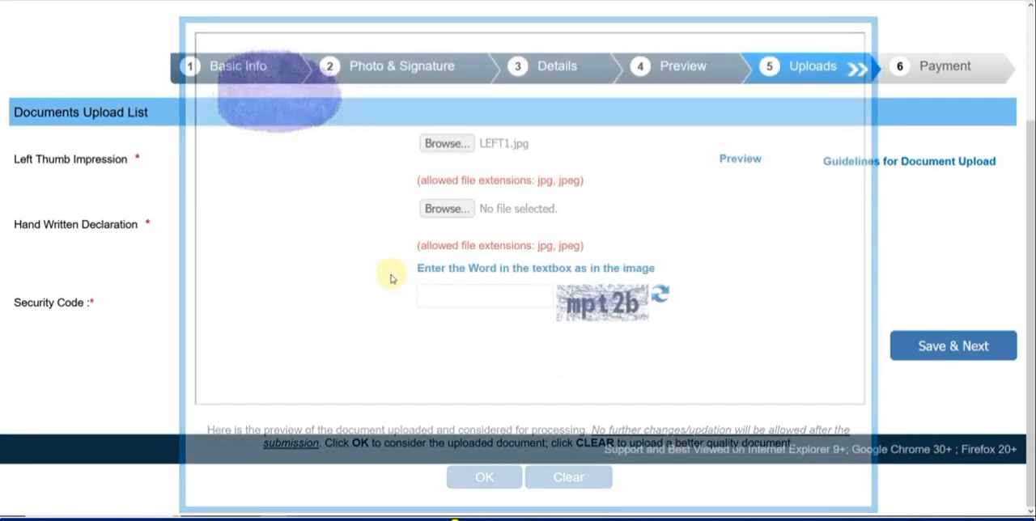
Upload sel.jpg as the hand written declaration and accept its preview.
click(441, 260)
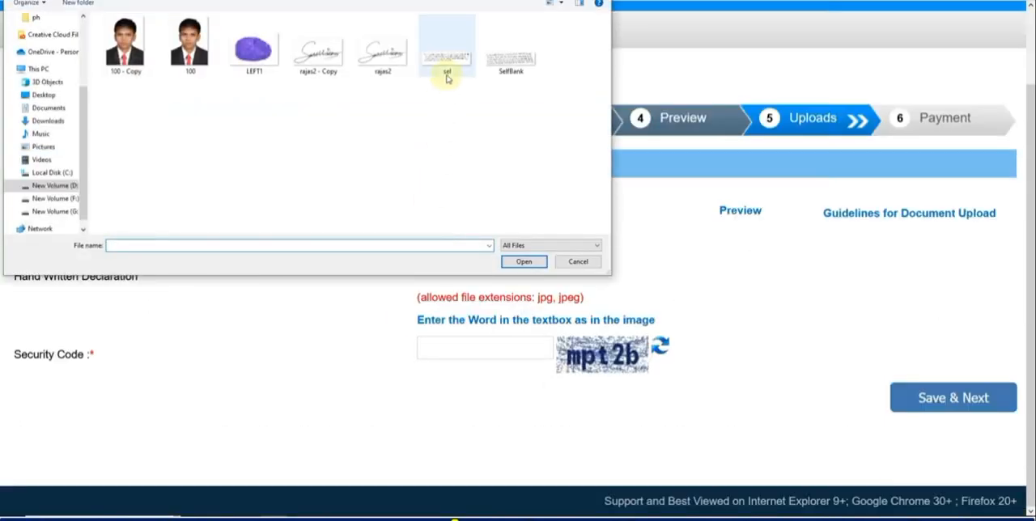
double_click(447, 74)
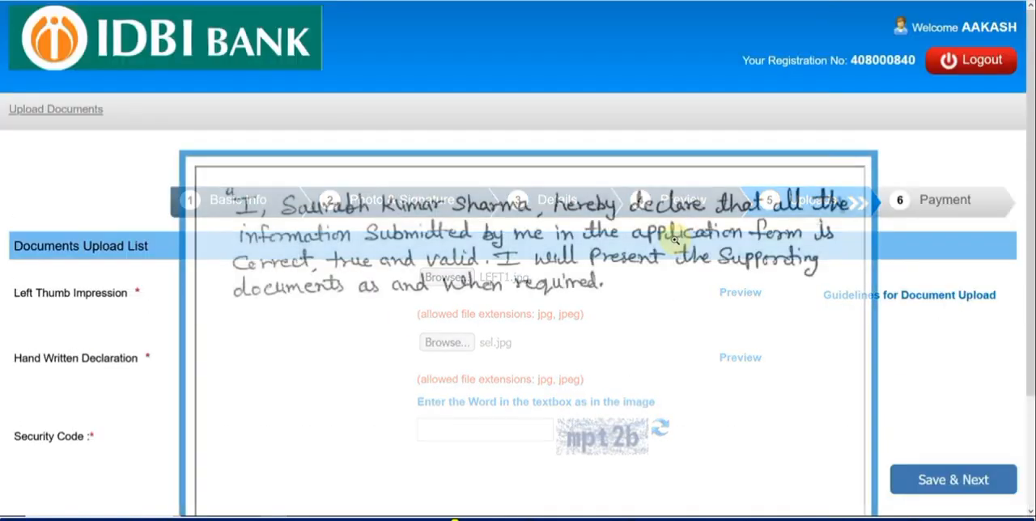
scroll(509, 244, down, 1)
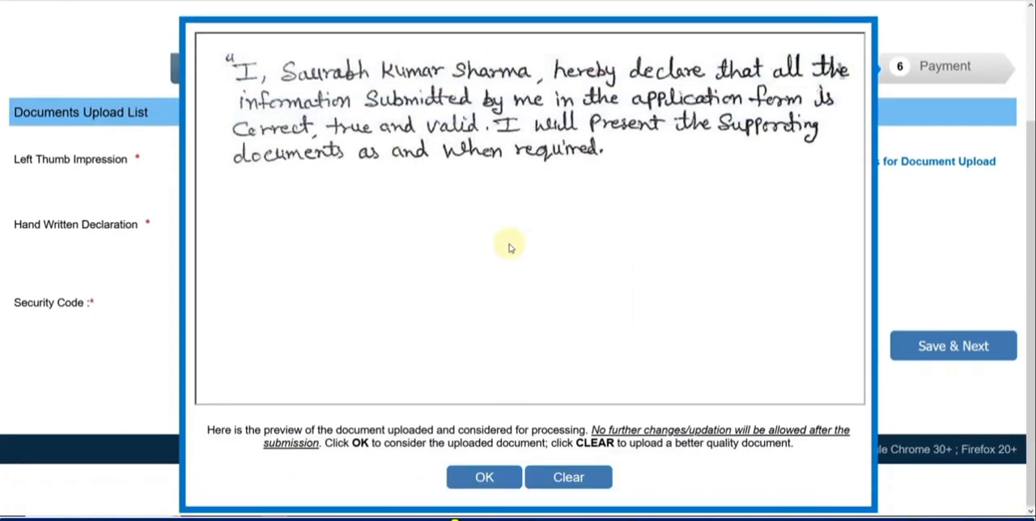
click(492, 478)
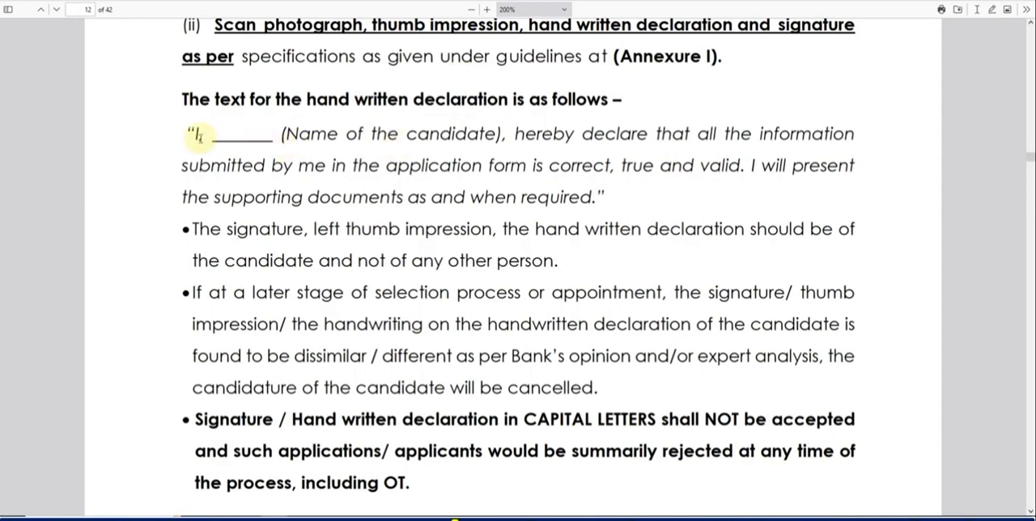
Check the prescribed hand written declaration text in the recruitment advertisement PDF, and return to the document upload page.
drag(314, 133, 595, 196)
click(595, 197)
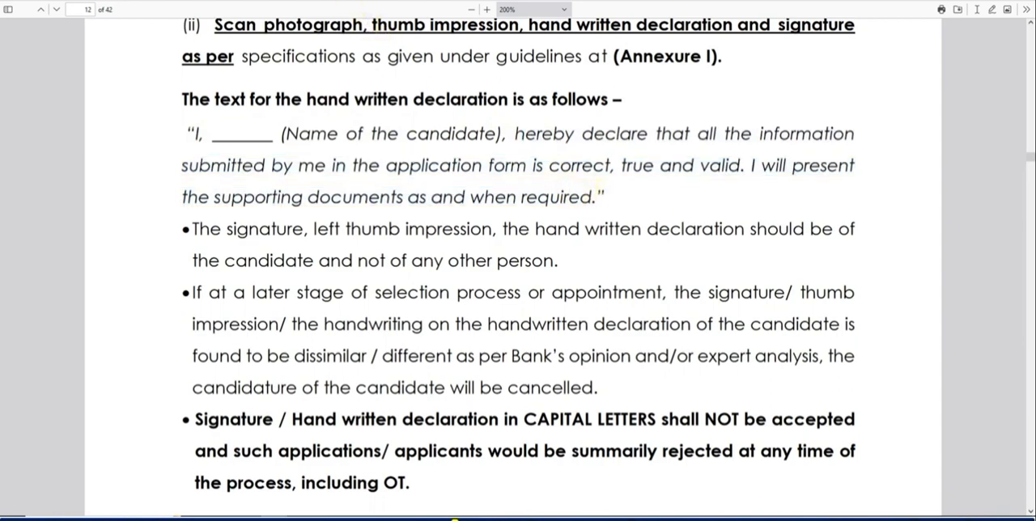
click(220, 2)
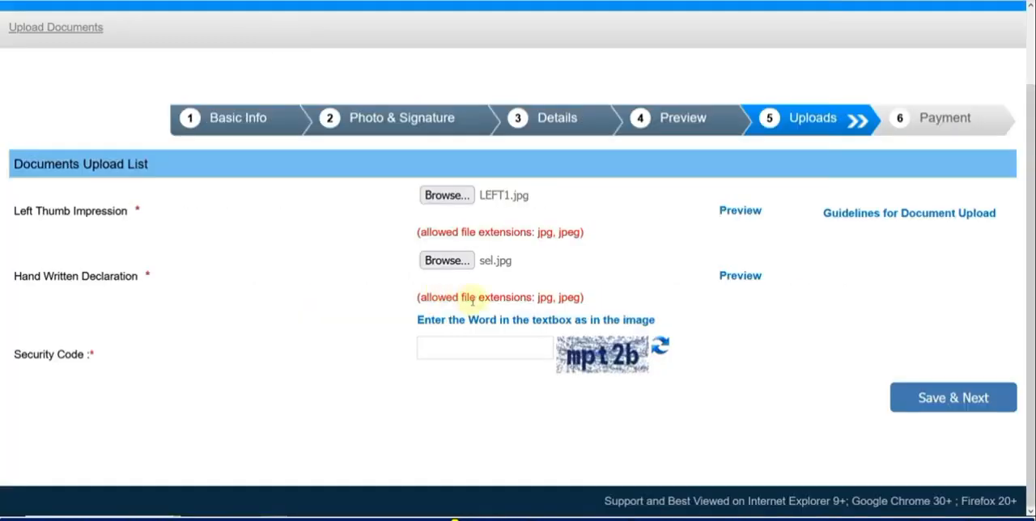
Enter the security code shown in the image, then save and confirm the uploaded documents.
click(469, 349)
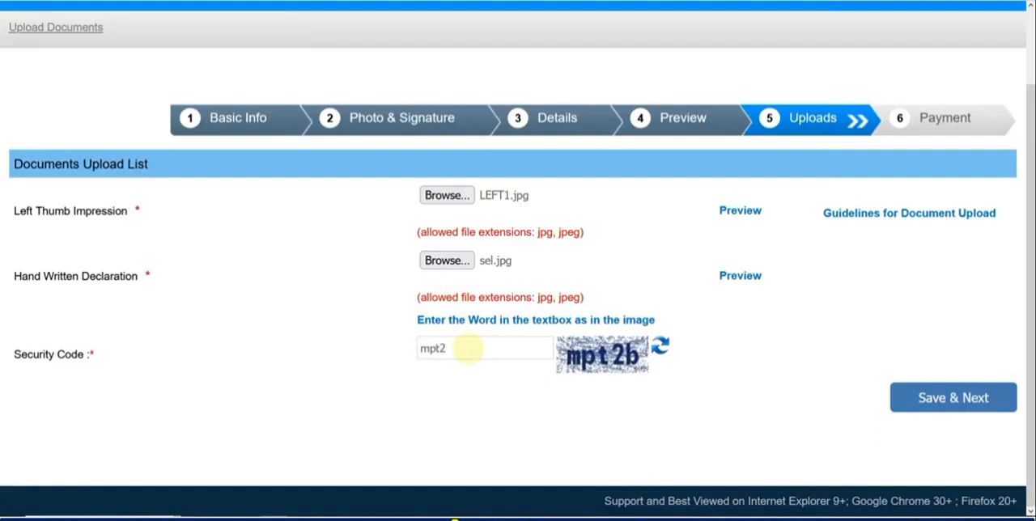
click(942, 397)
click(567, 282)
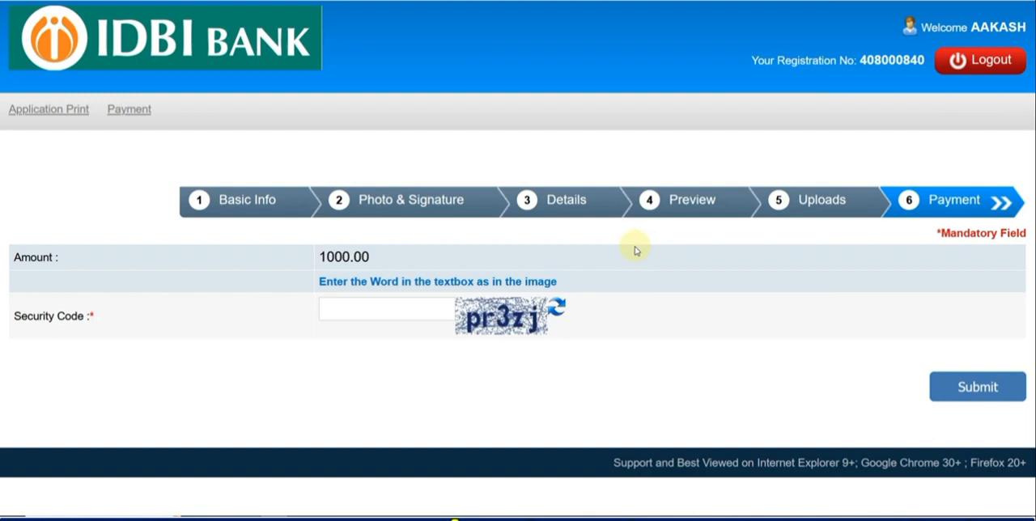
Enter the security code for the 1000.00 application fee and submit to proceed to the payment gateway.
click(411, 318)
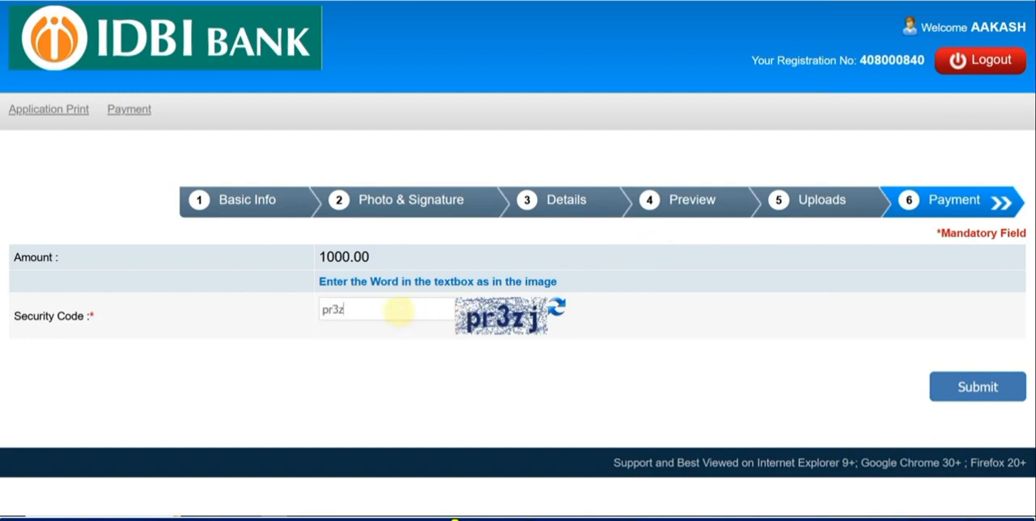
click(968, 387)
click(633, 276)
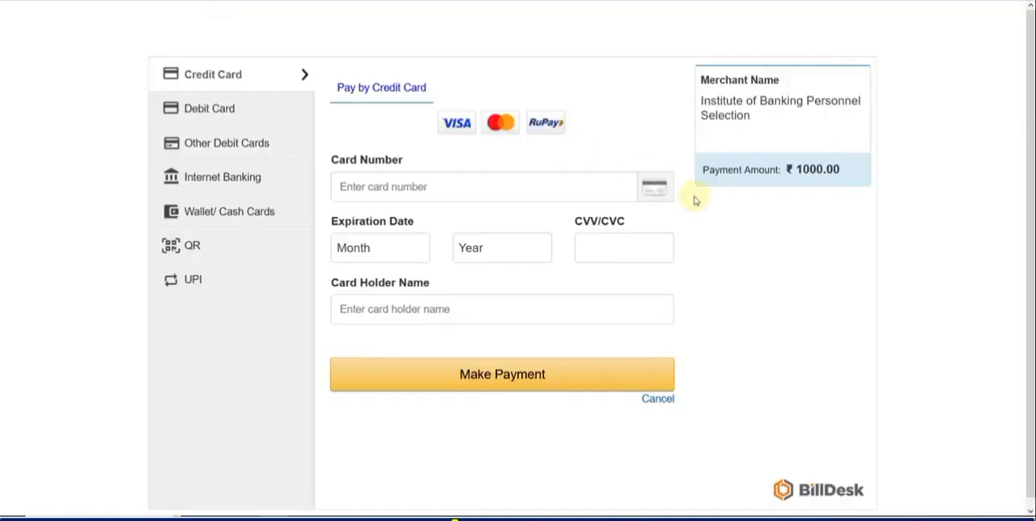
Examine the fee payment options, including Debit Card and the bank list for Internet Banking.
click(246, 118)
click(240, 183)
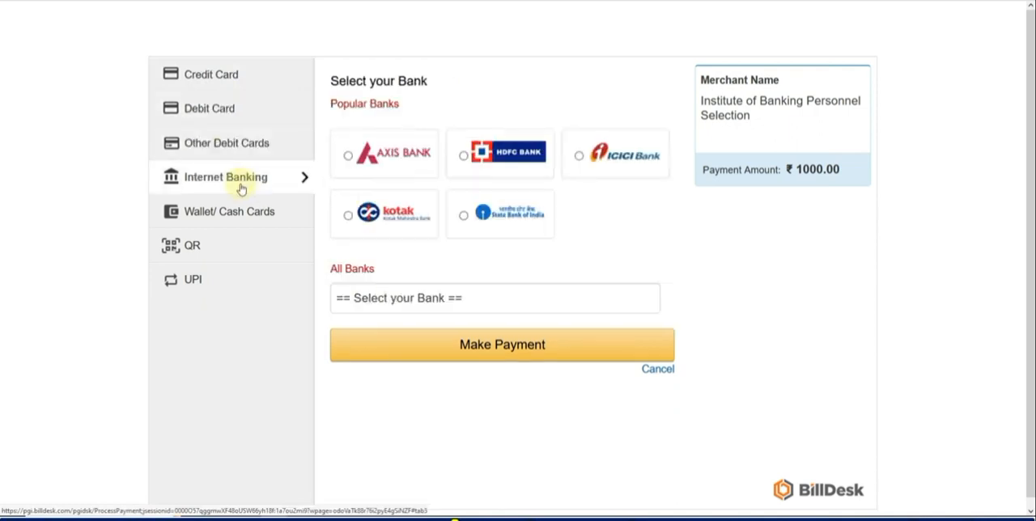
click(396, 295)
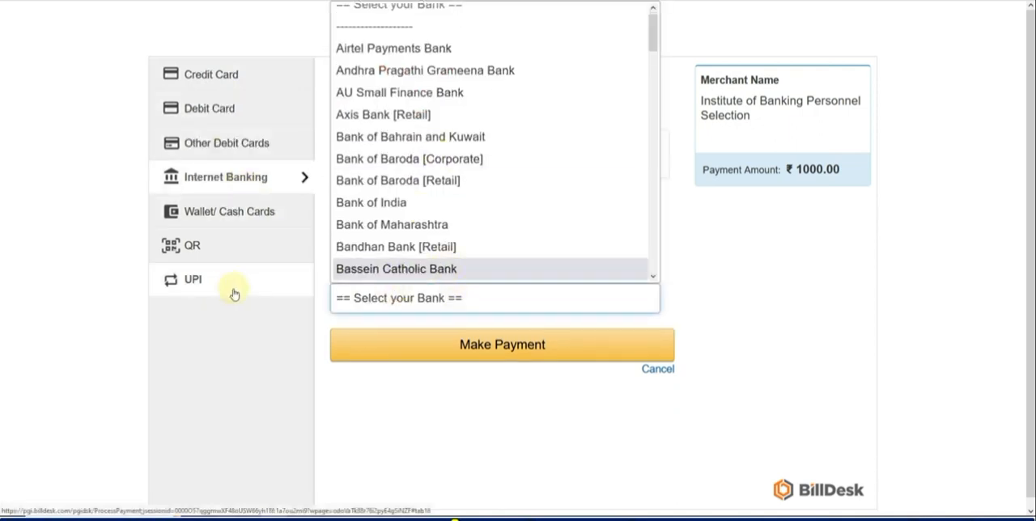
click(208, 111)
click(209, 111)
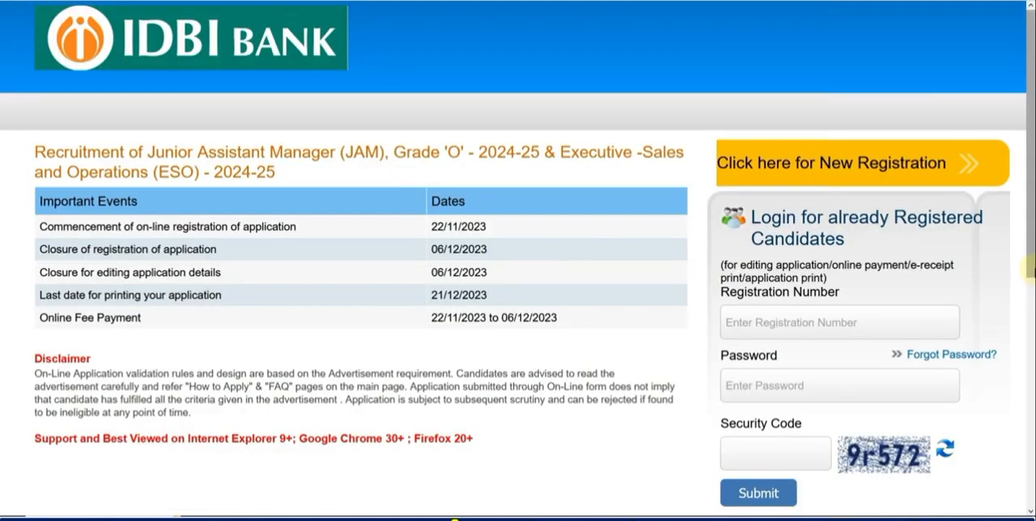
View the login section for already registered candidates on the recruitment home page.
scroll(1029, 267, down, 1)
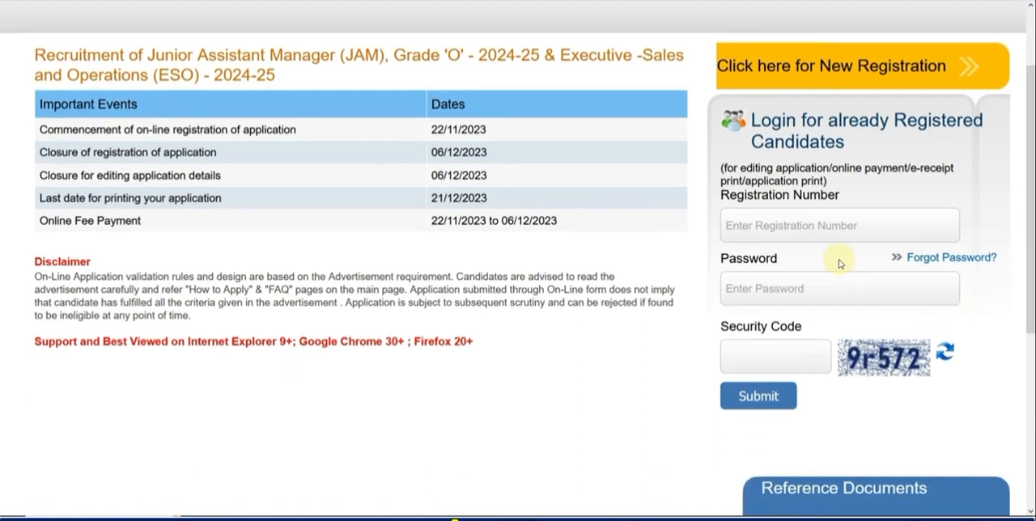